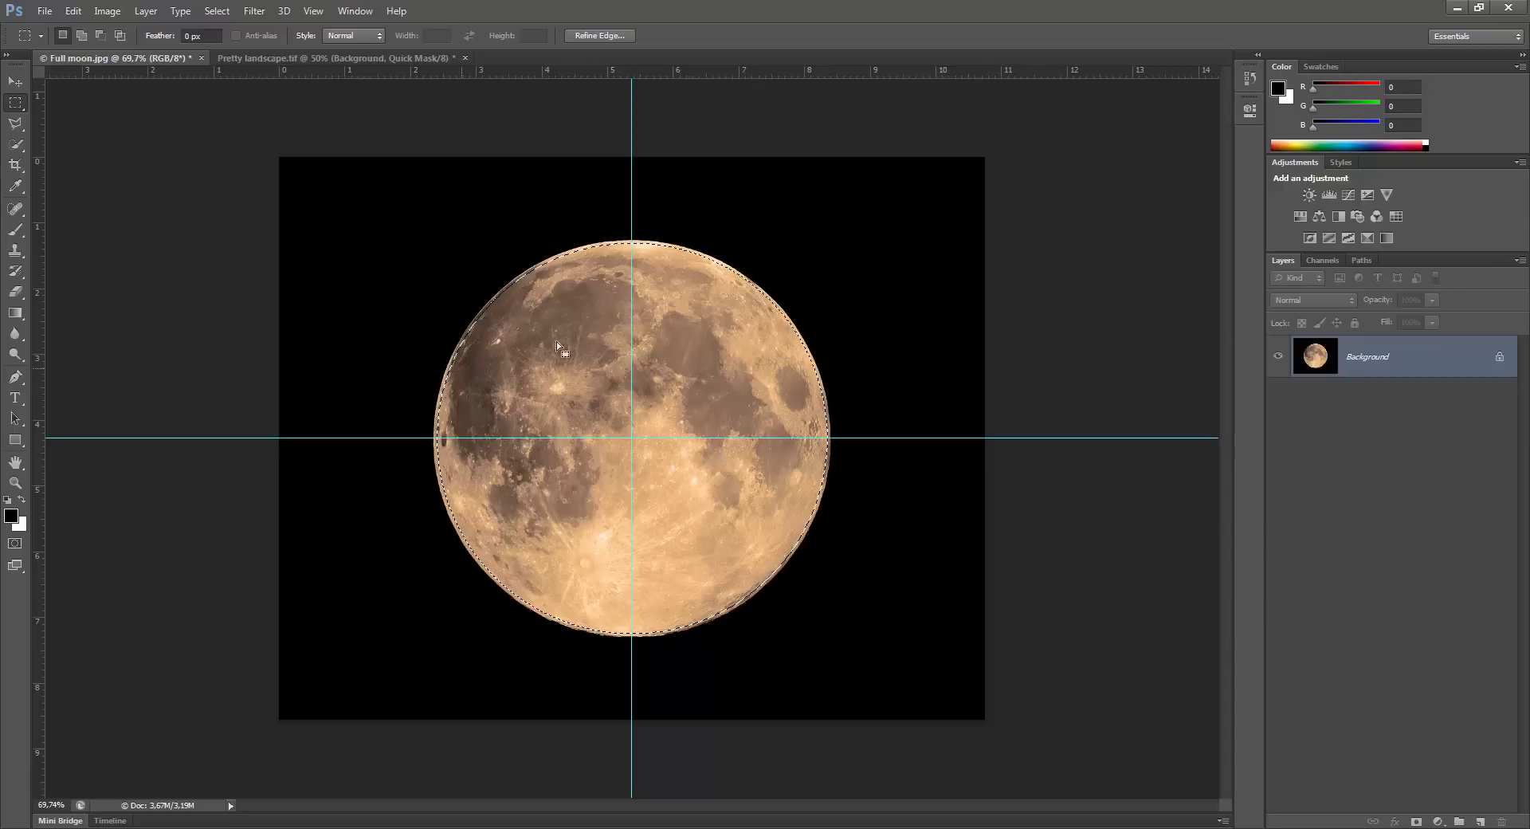
Step: Deselect the circle around the moon and switch to the Rectangular Marquee Tool
key(ctrl+d)
right_click(1322, 774)
click(1353, 785)
right_click(15, 103)
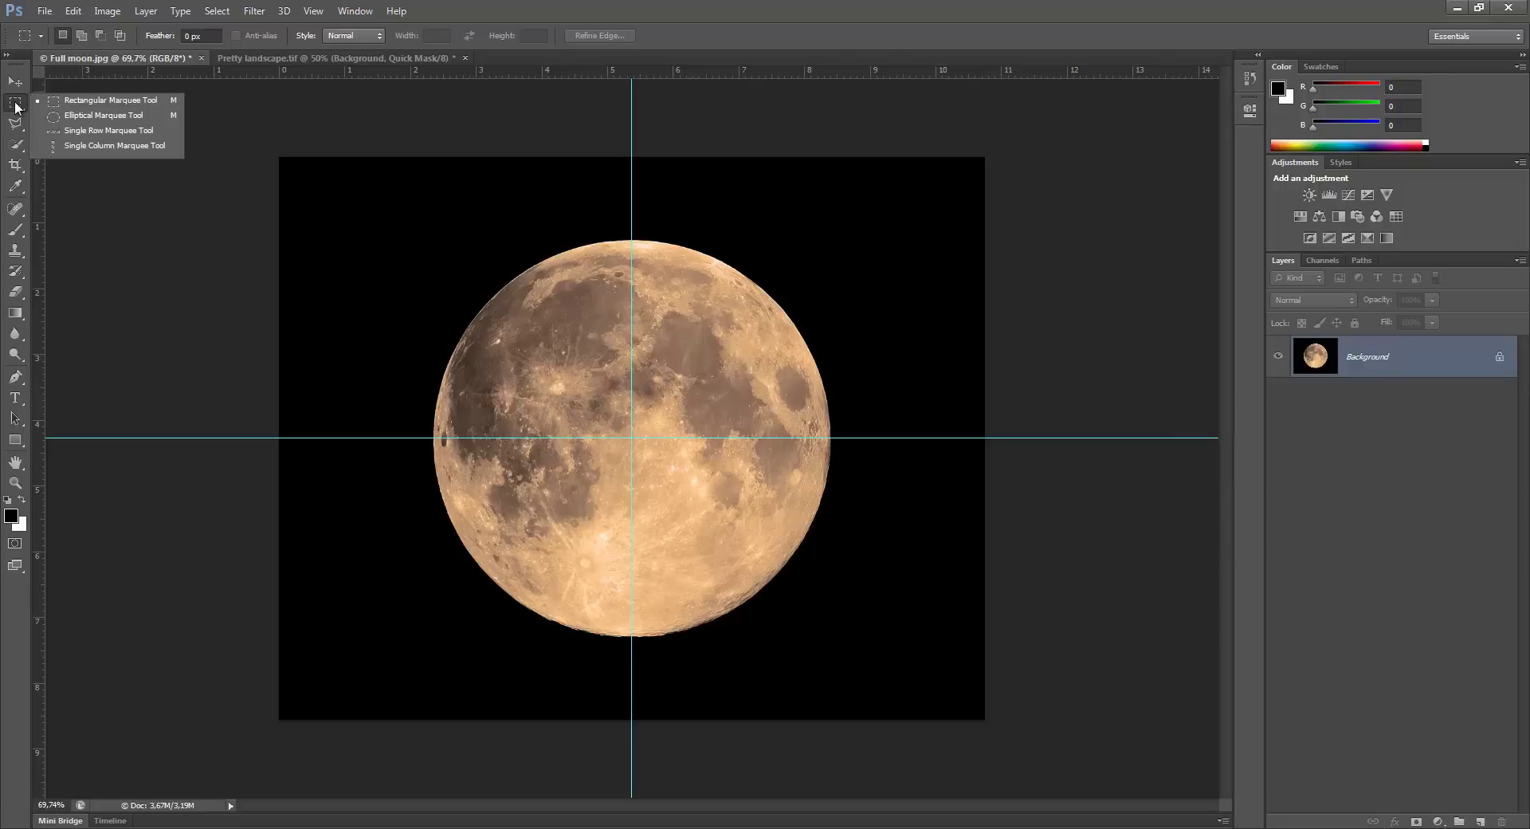
click(108, 103)
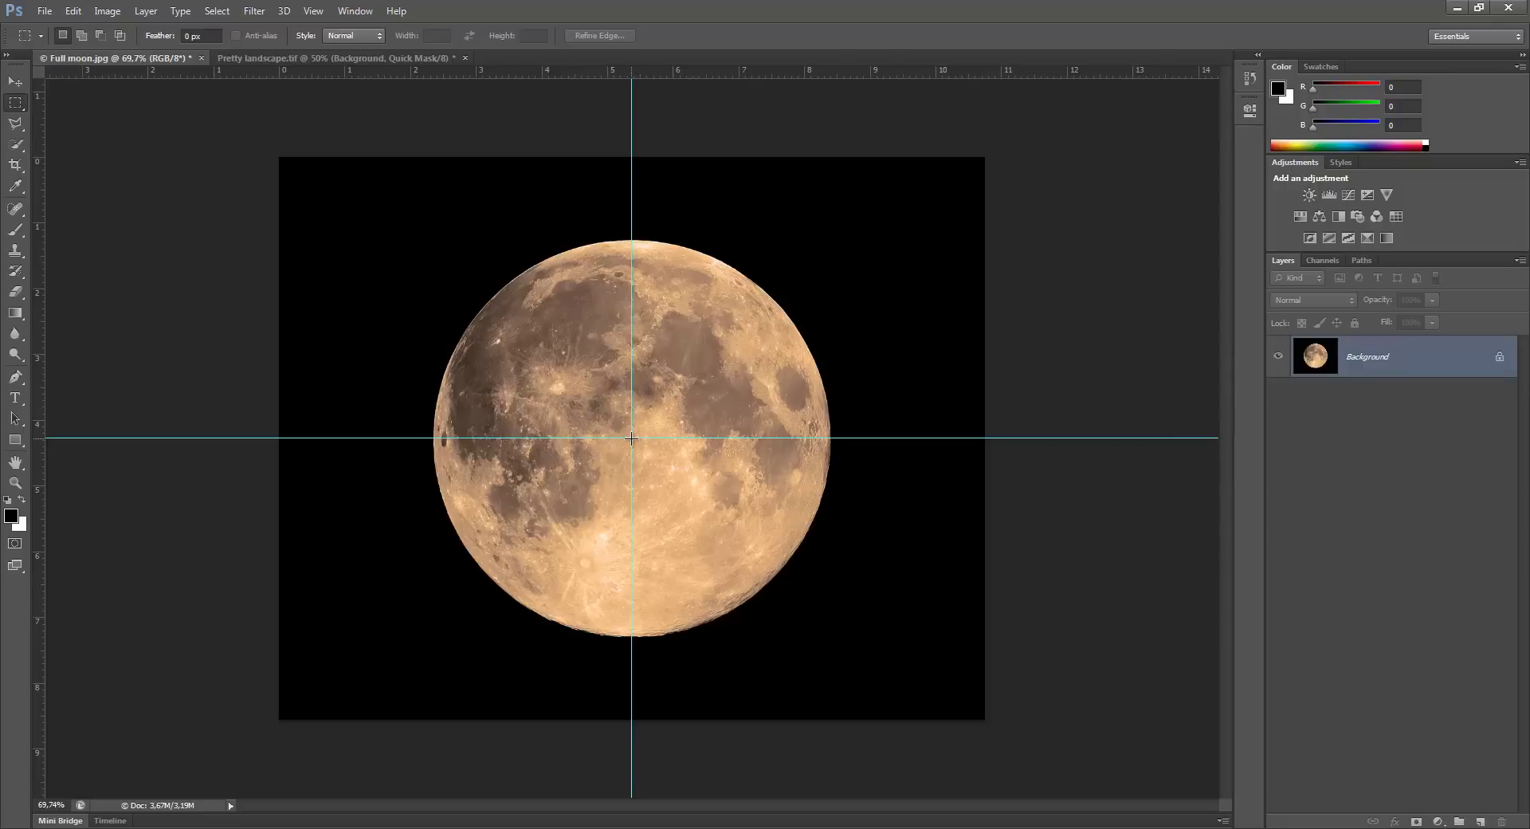
mouse_move(632, 437)
mouse_down()
mouse_move(828, 653)
mouse_move(881, 681)
mouse_move(757, 606)
mouse_move(820, 653)
mouse_move(784, 610)
mouse_move(775, 626)
mouse_up()
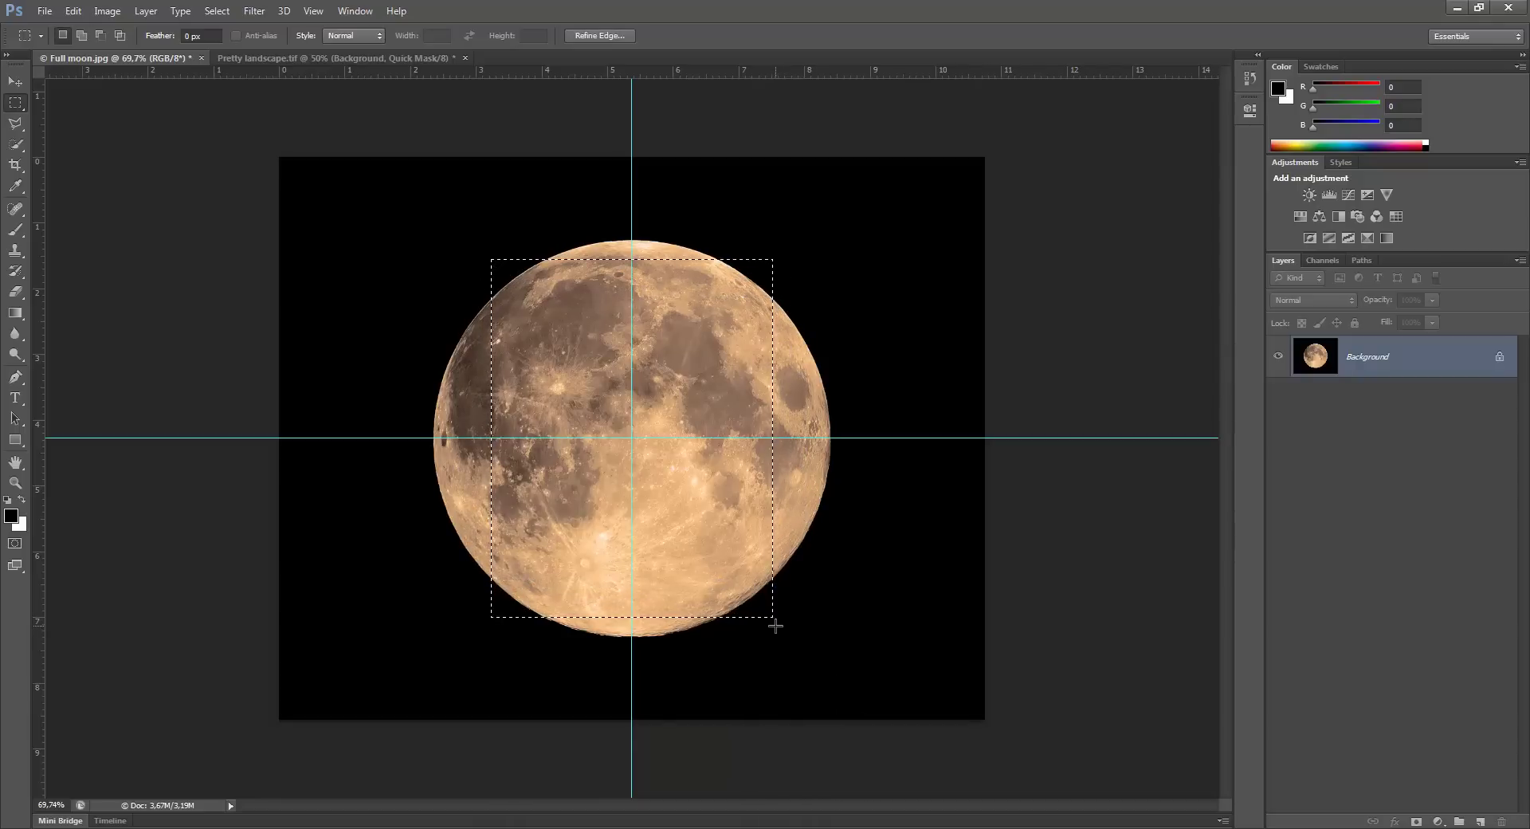
Step: Discard trial rectangles and draw a square selection centred on the guide intersection
click(772, 619)
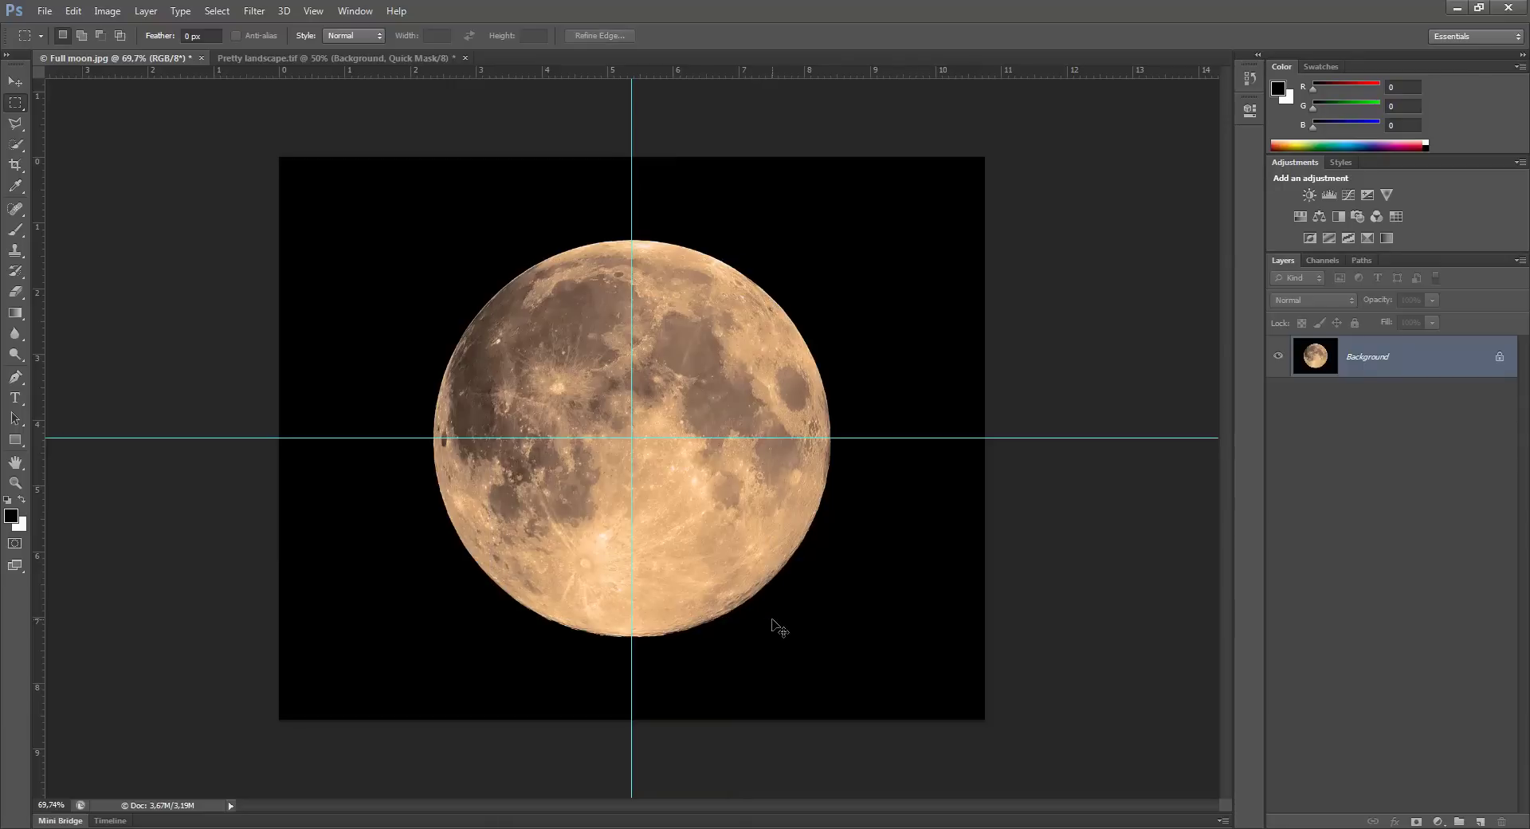
drag(477, 280, 642, 482)
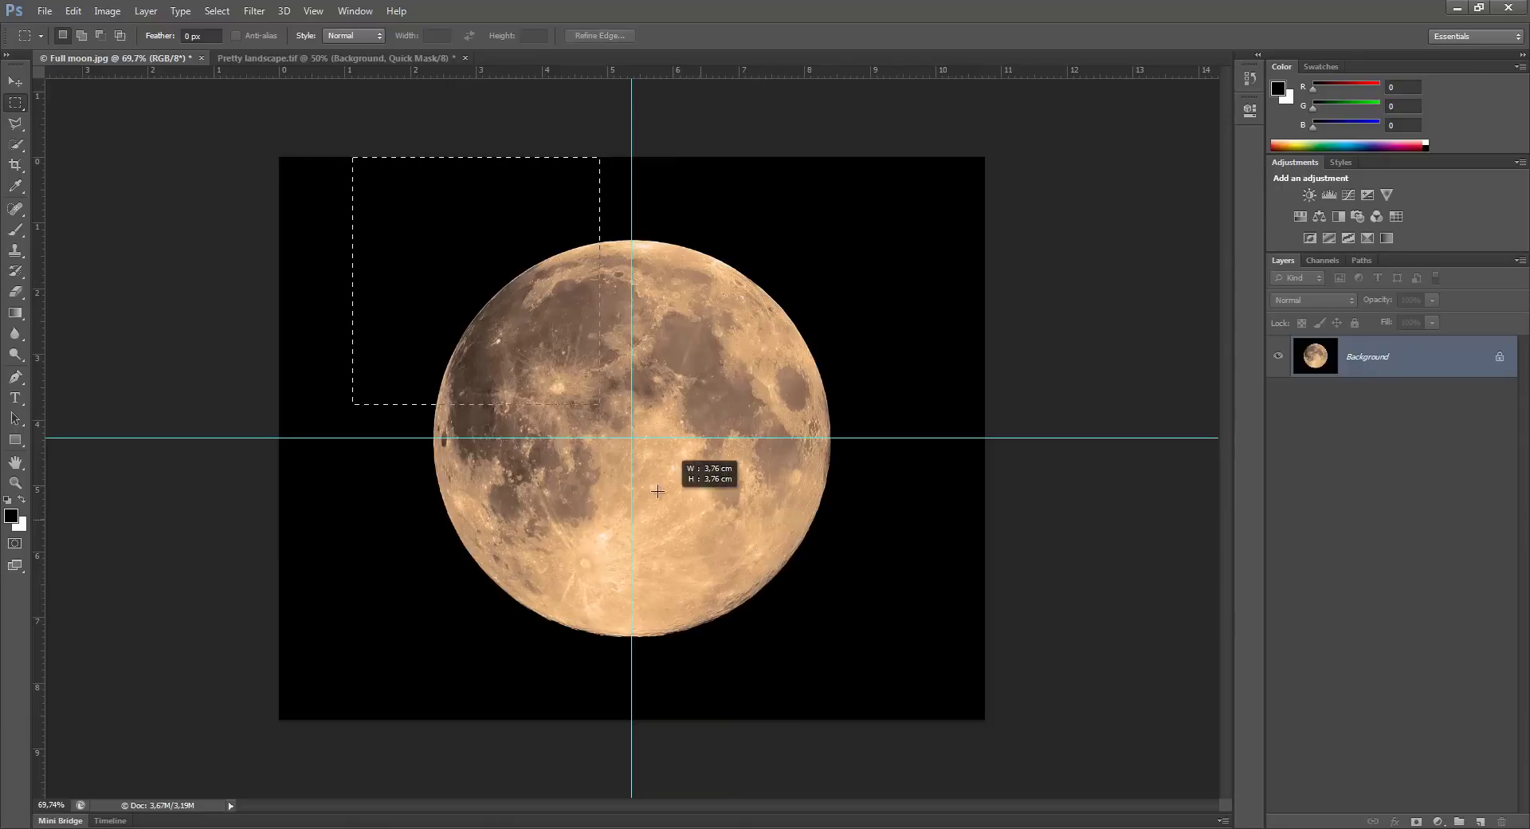
click(629, 435)
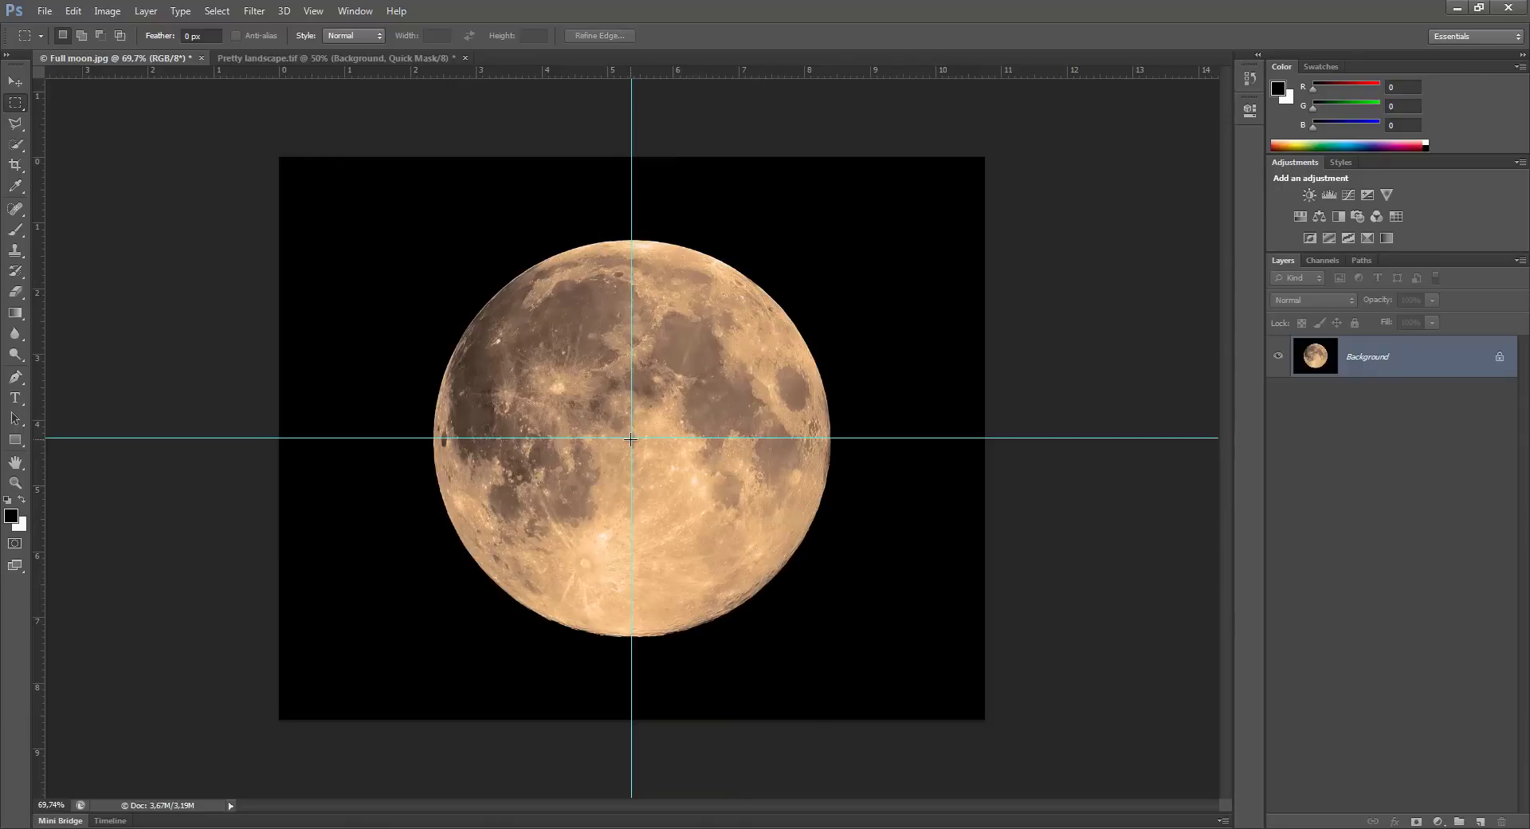
mouse_move(632, 437)
mouse_down()
mouse_move(831, 618)
mouse_move(782, 582)
mouse_up()
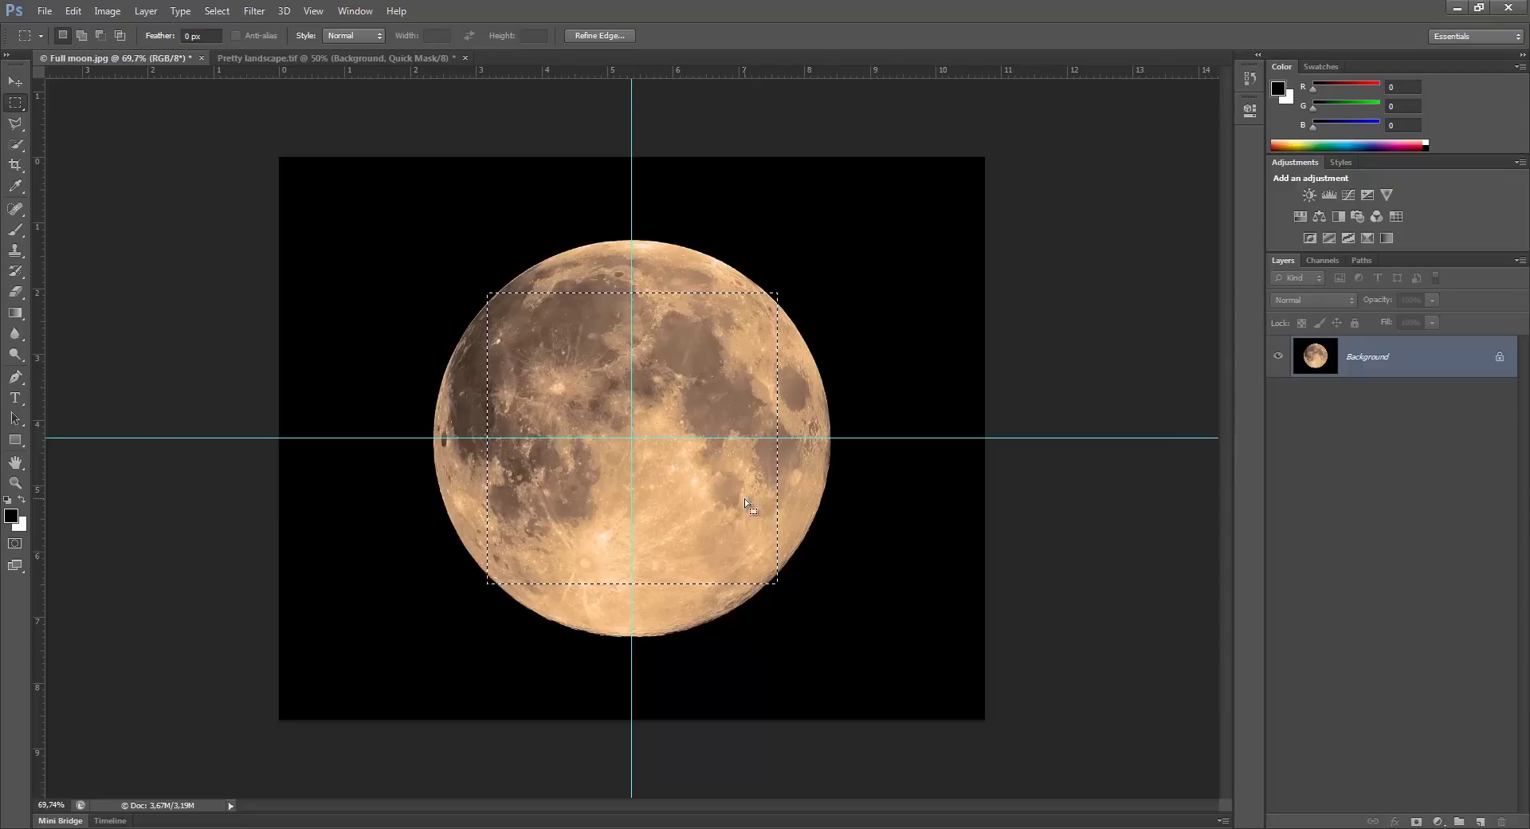
Step: Redraw the centred square selection at 4.28 × 4.28 cm from the guide intersection
key(ctrl+d)
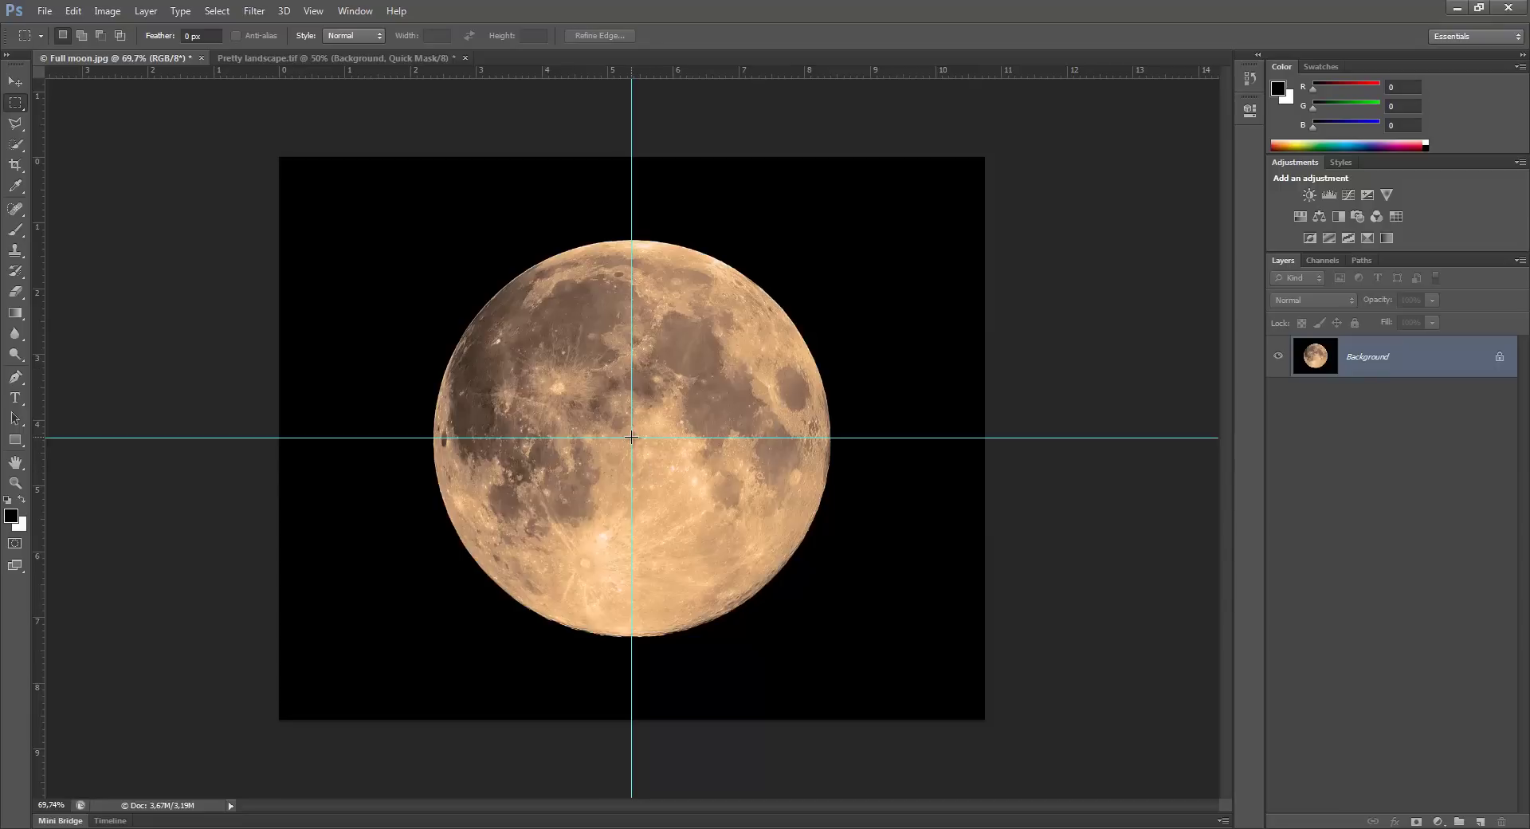
drag(631, 437, 748, 570)
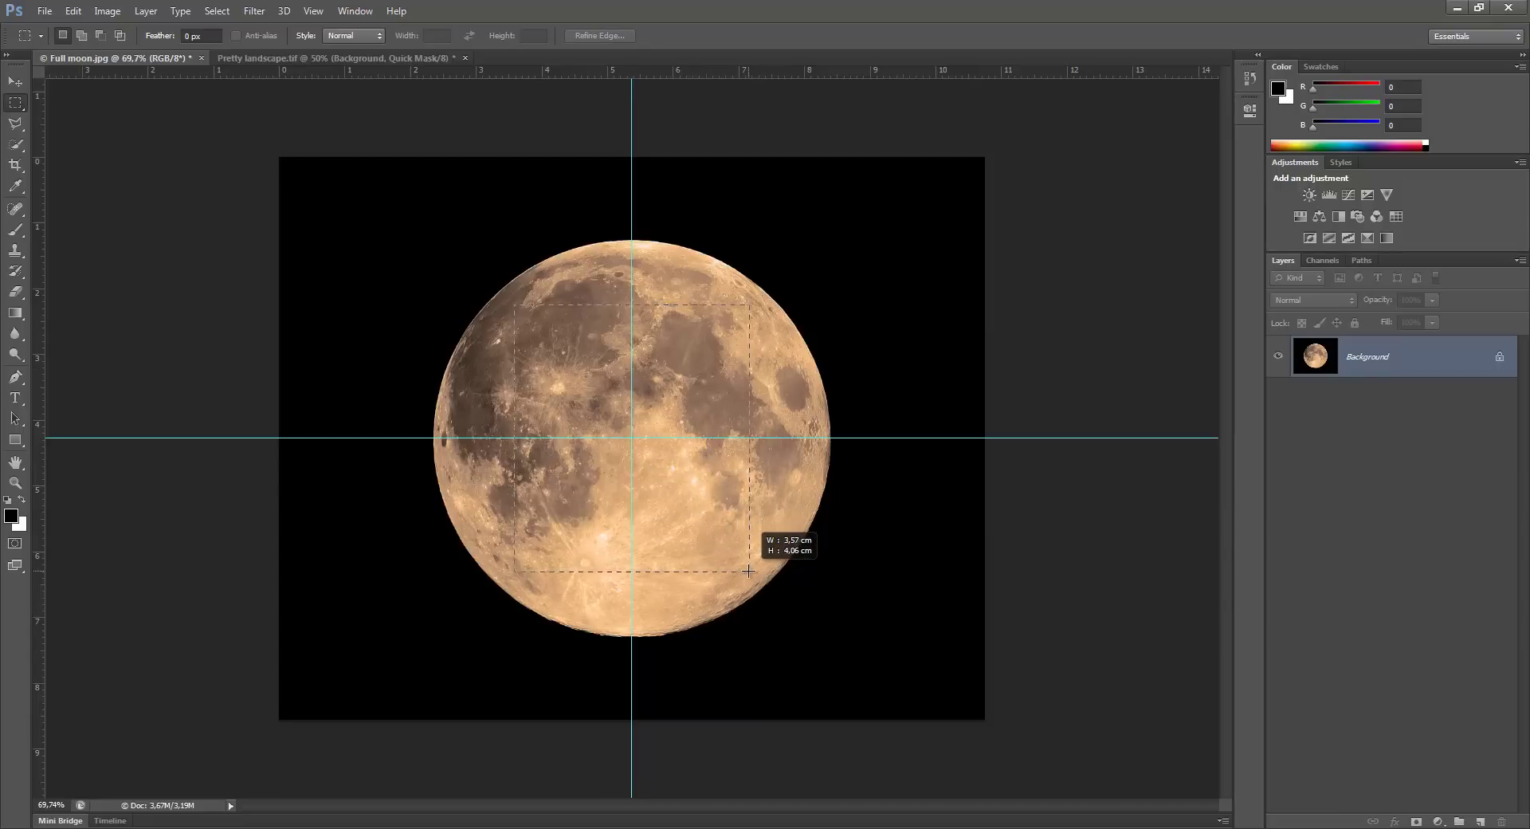
mouse_move(748, 570)
mouse_down()
mouse_move(824, 638)
mouse_move(771, 601)
mouse_up()
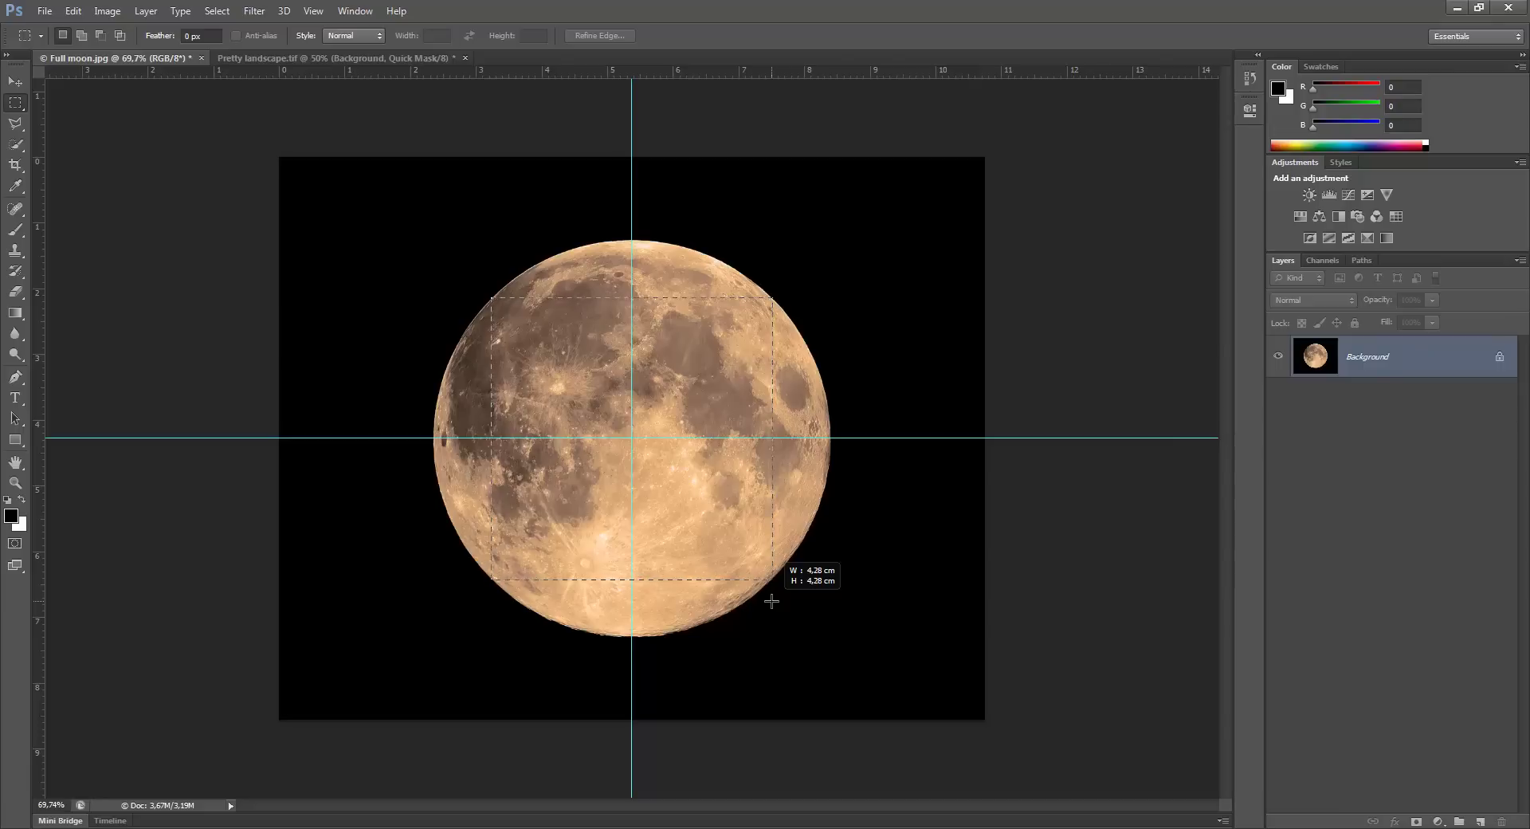
drag(771, 601, 772, 603)
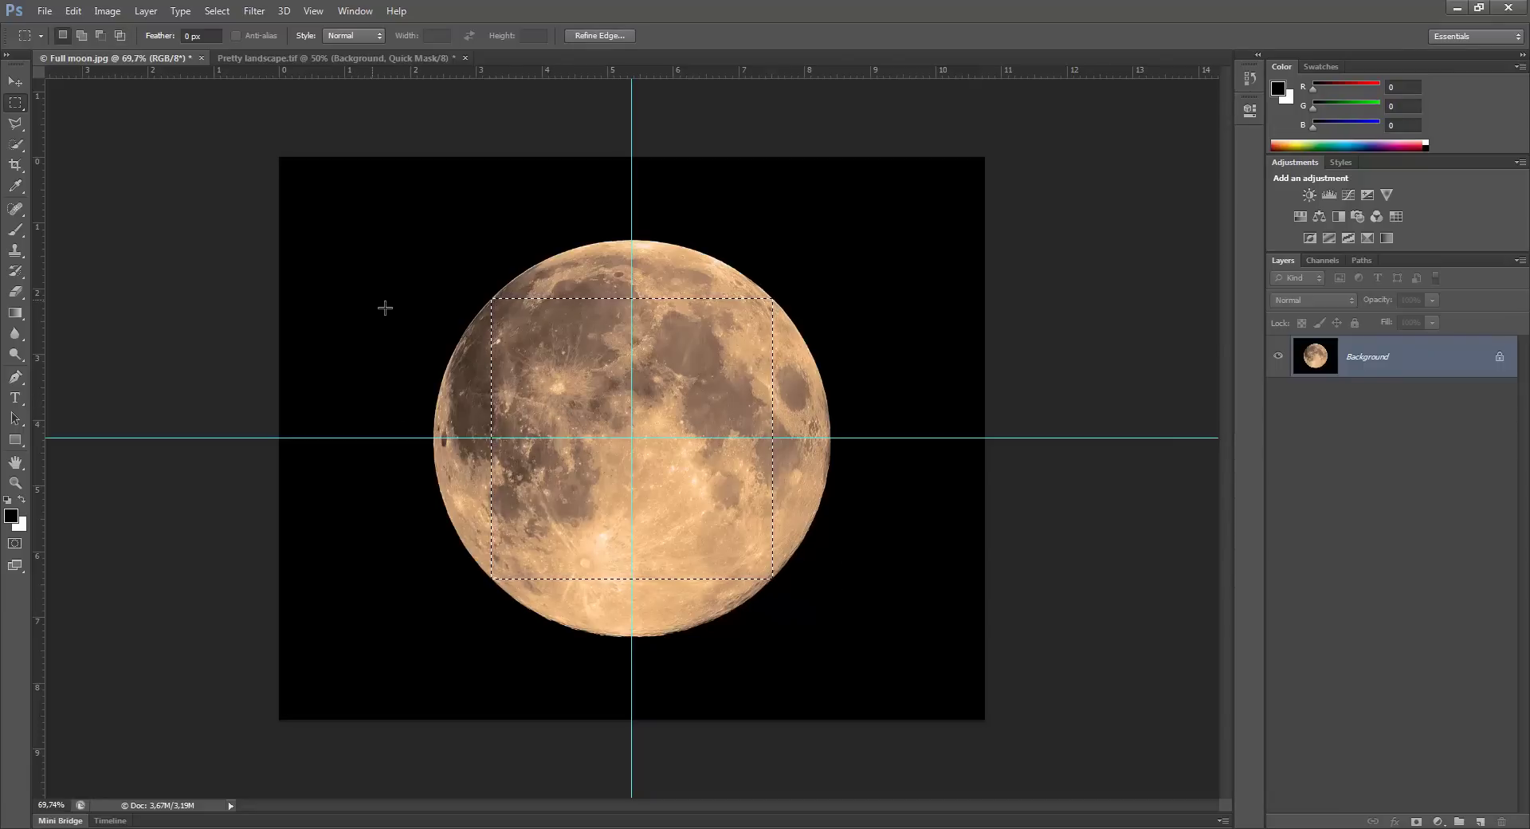
Step: Switch to the Elliptical Marquee Tool and restore the square selection with Ctrl+Z
right_click(14, 106)
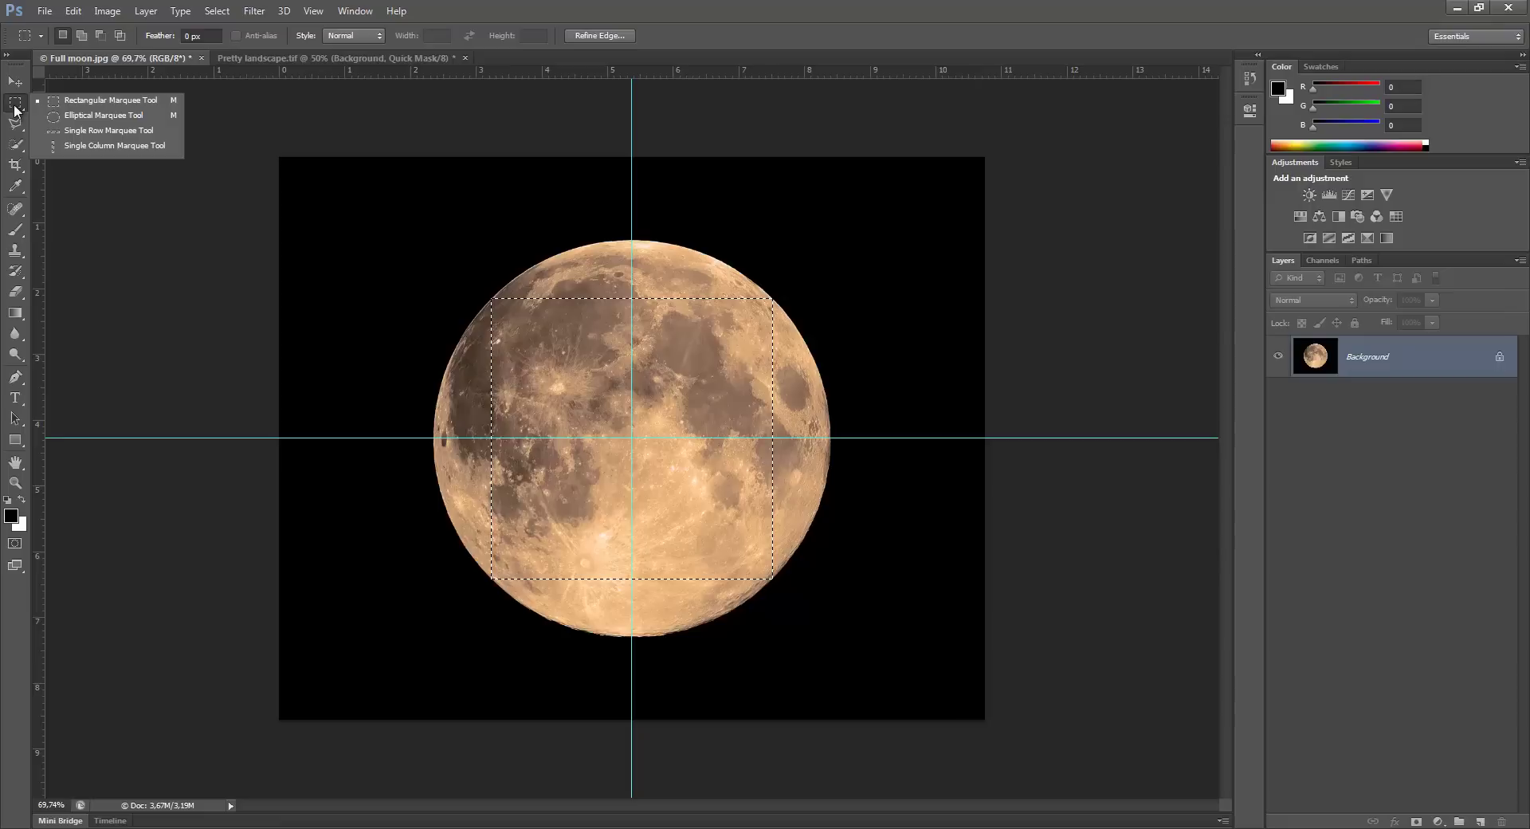
click(69, 117)
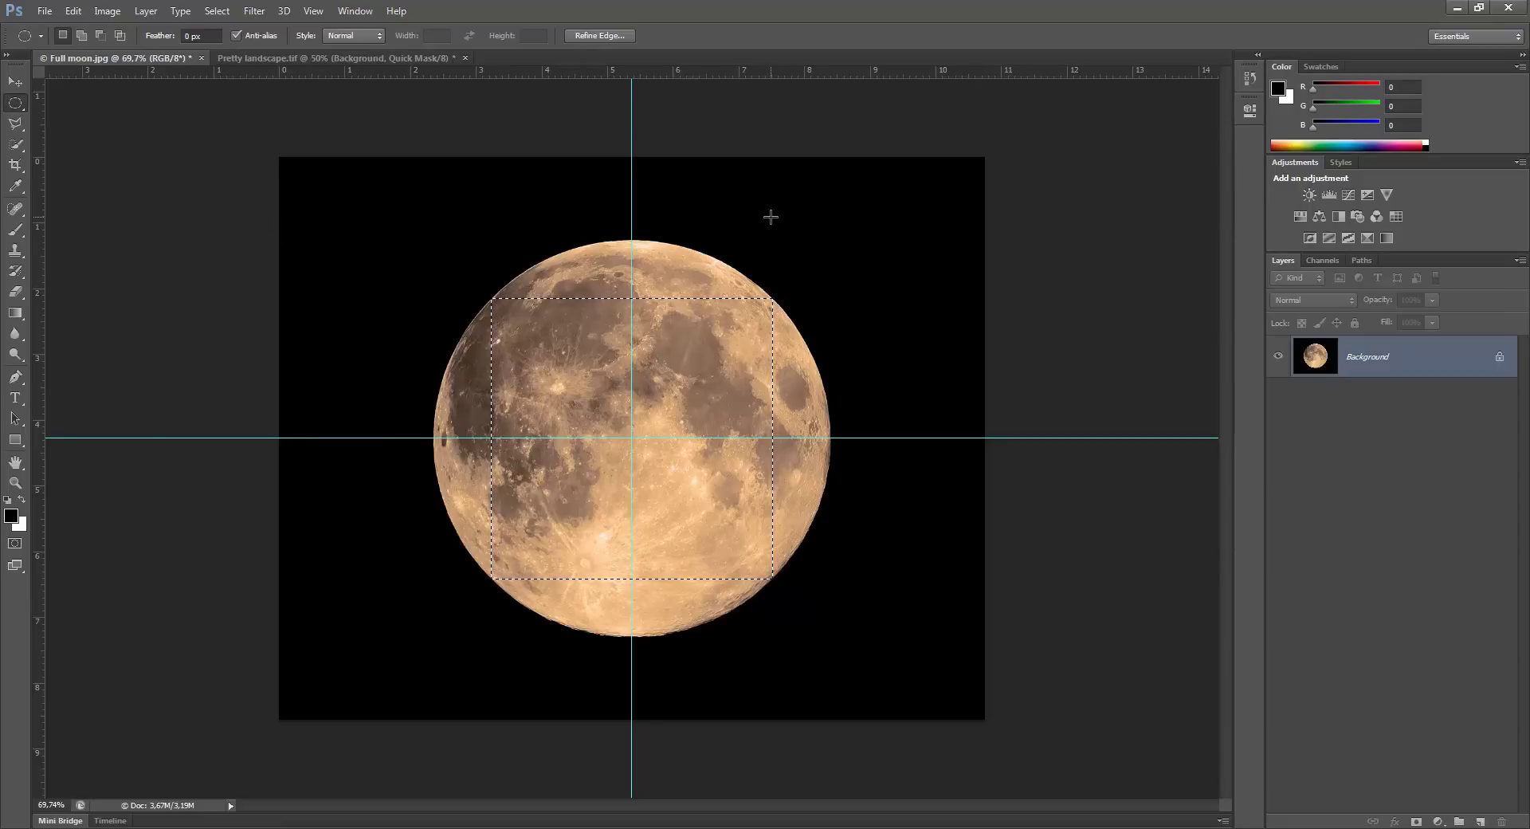
key(shift)
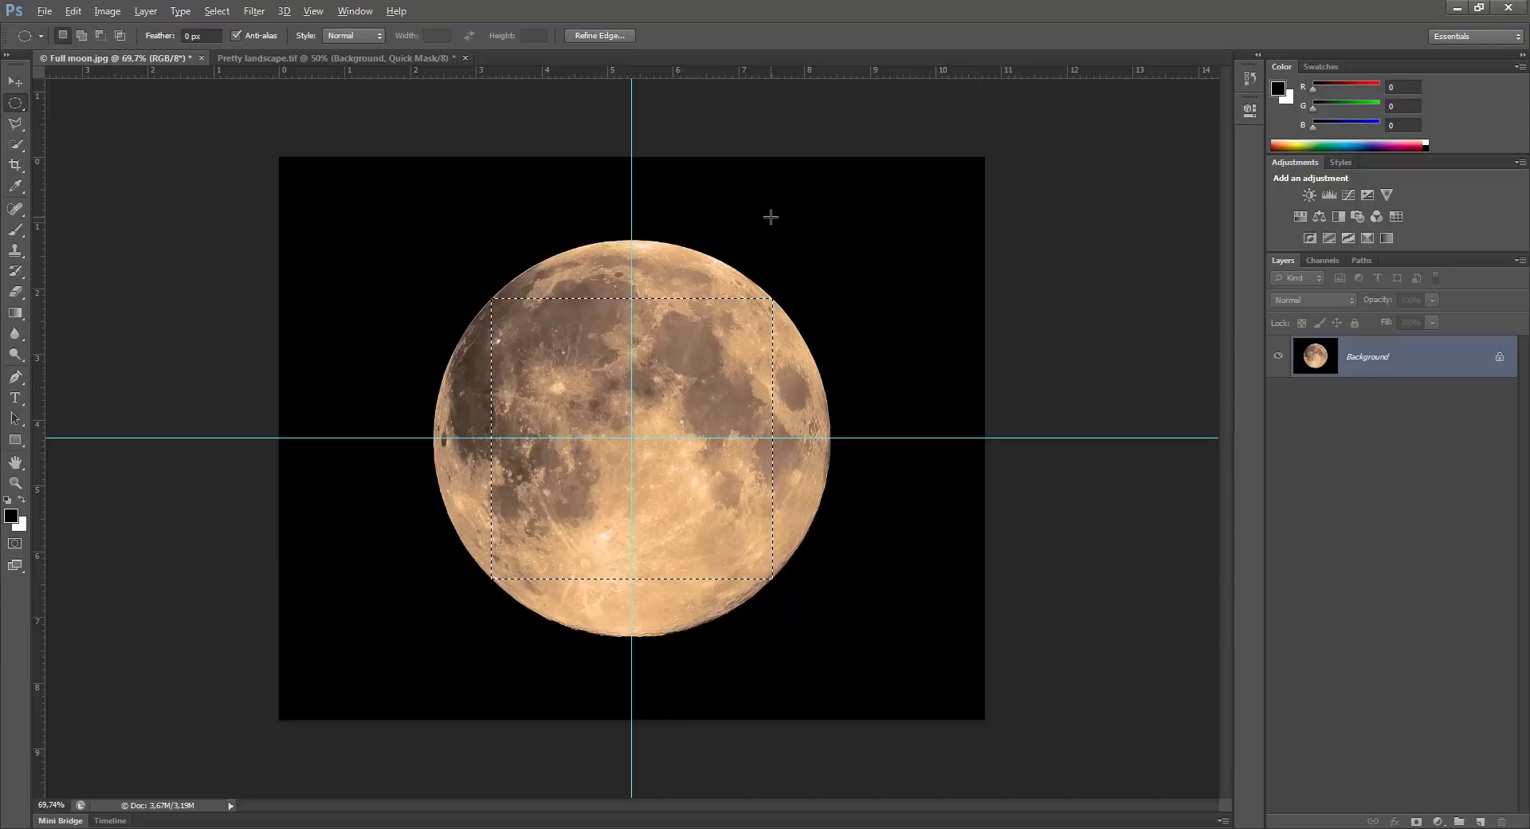
click(768, 232)
key(ctrl+z)
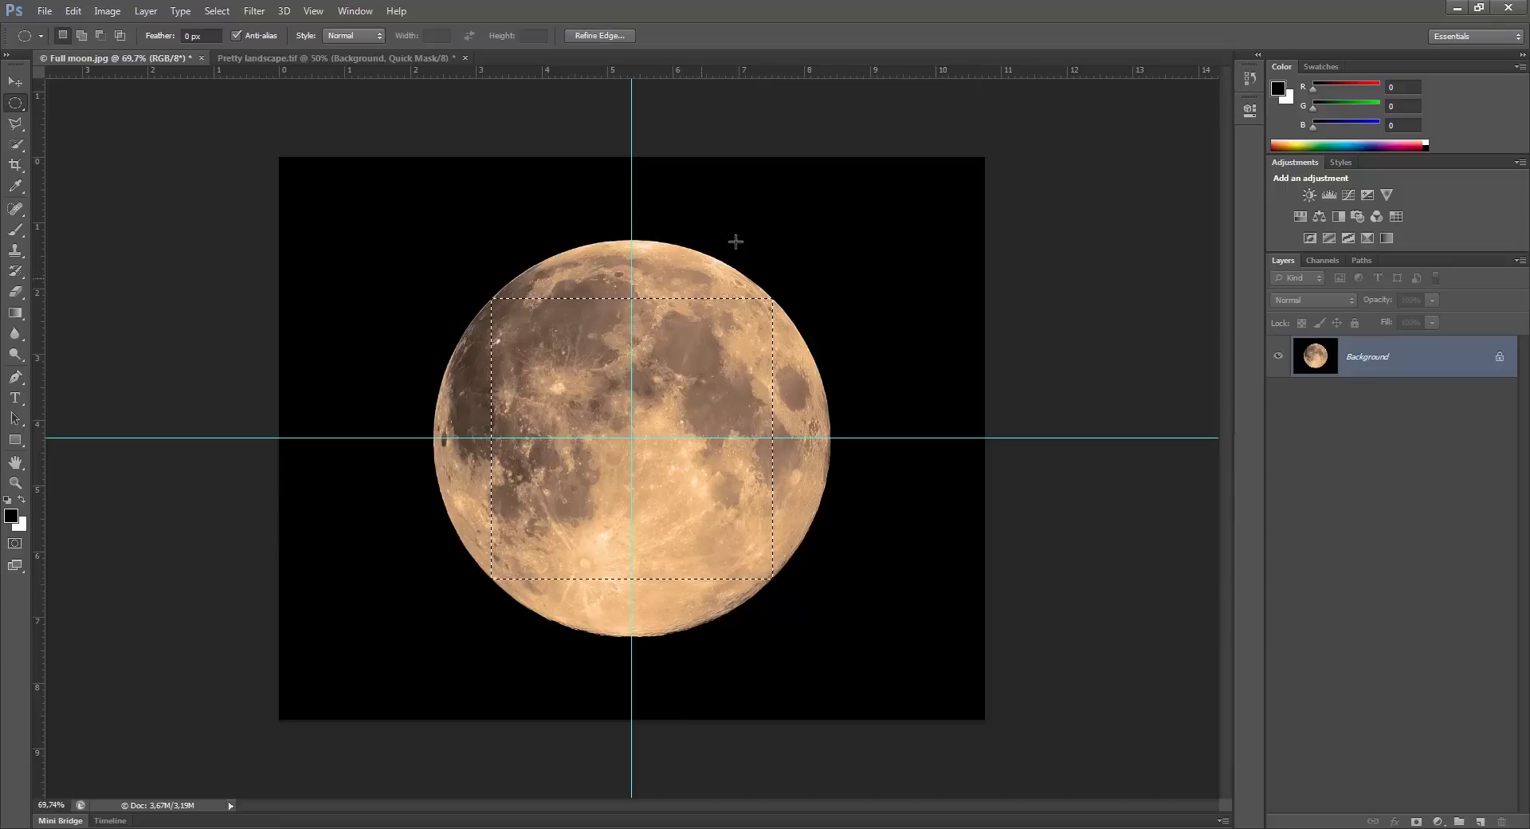
Step: Subtract a curved notch from the square's right edge, then add an ellipse at its top-right corner
key(alt)
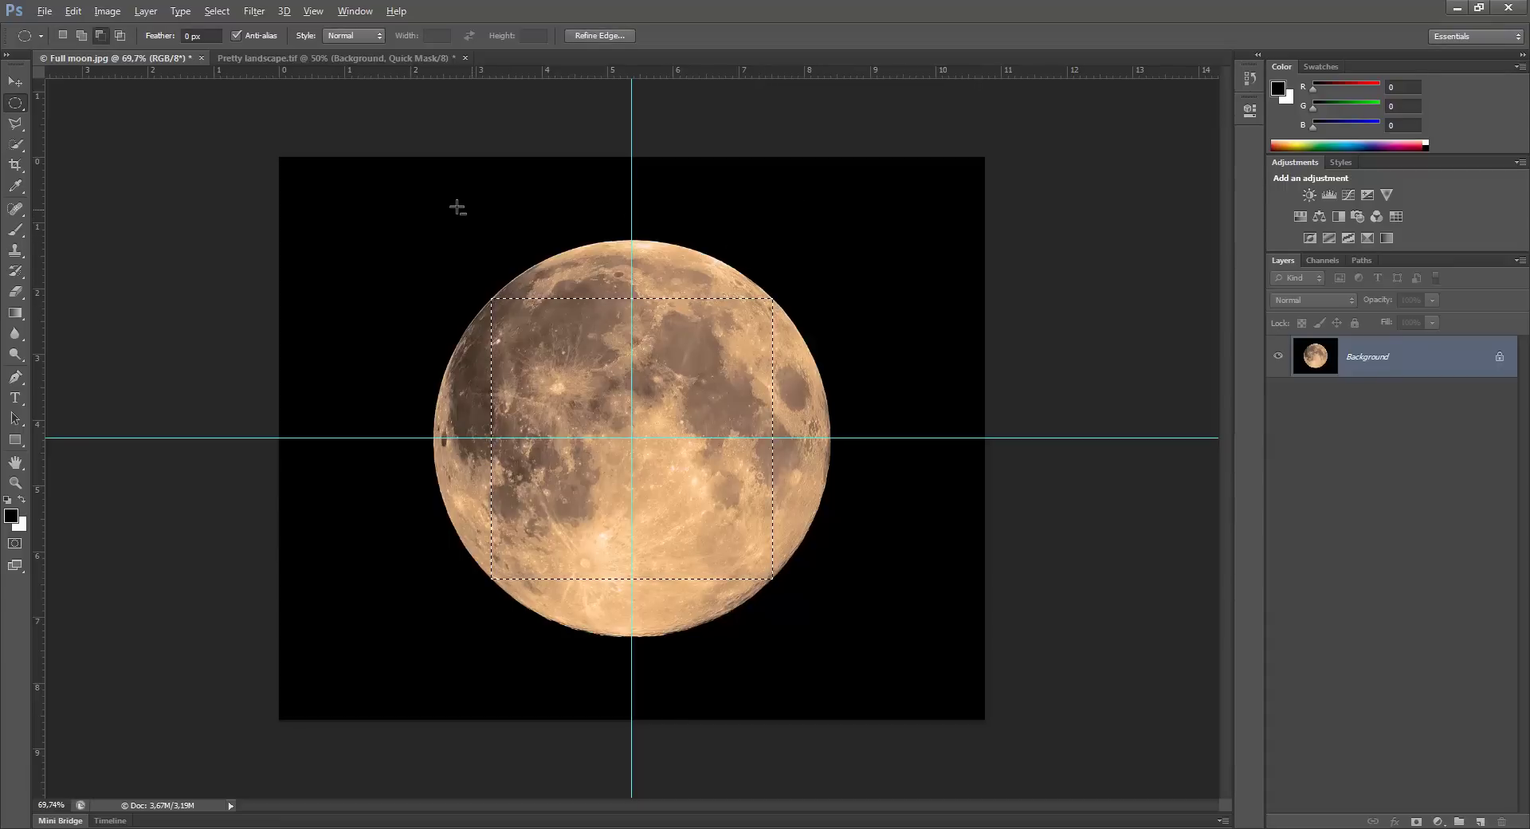
drag(753, 227, 864, 414)
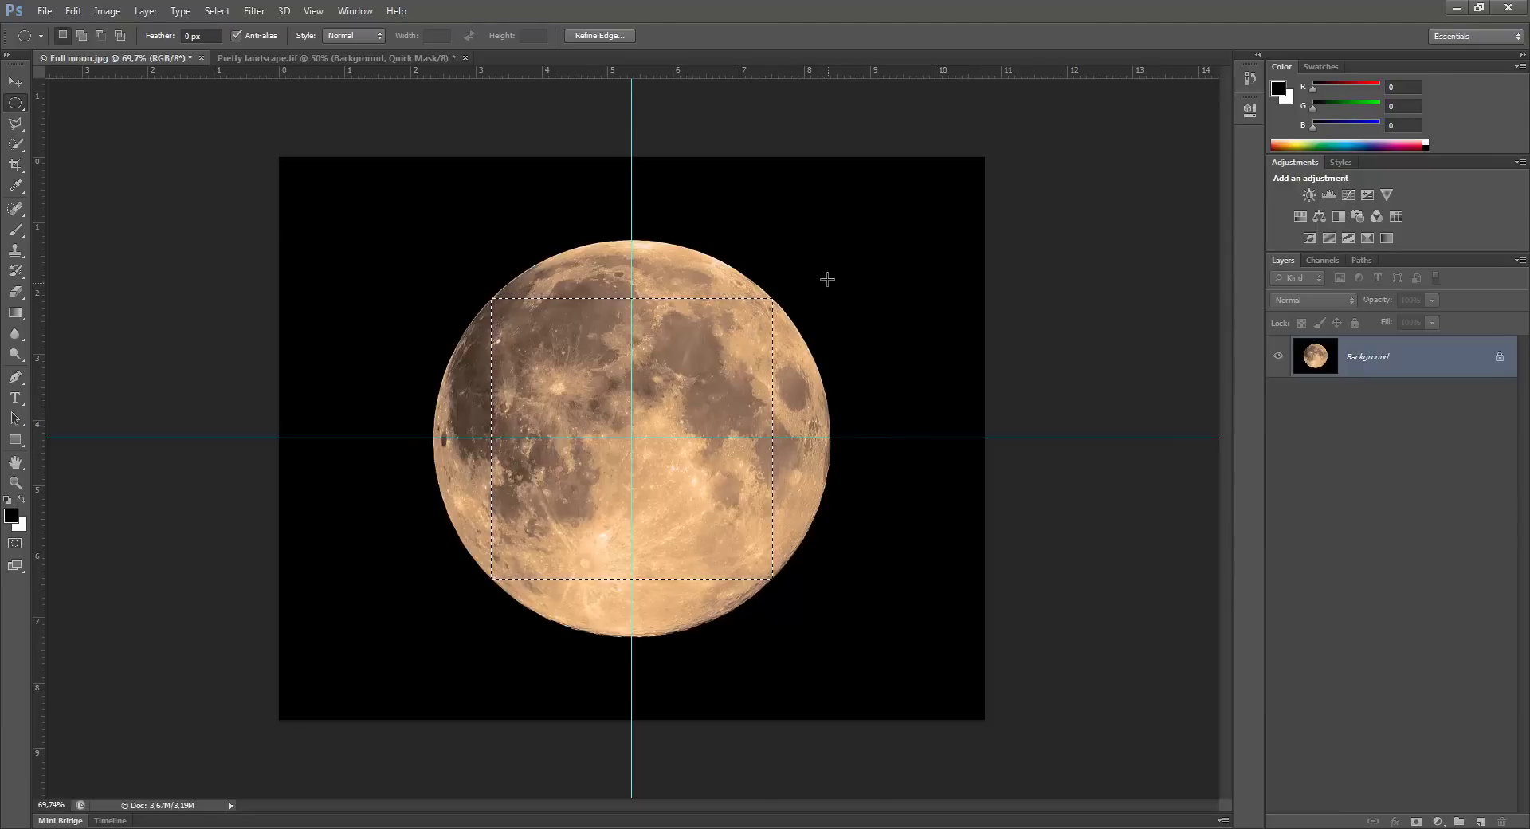
key(shift)
drag(870, 319, 615, 205)
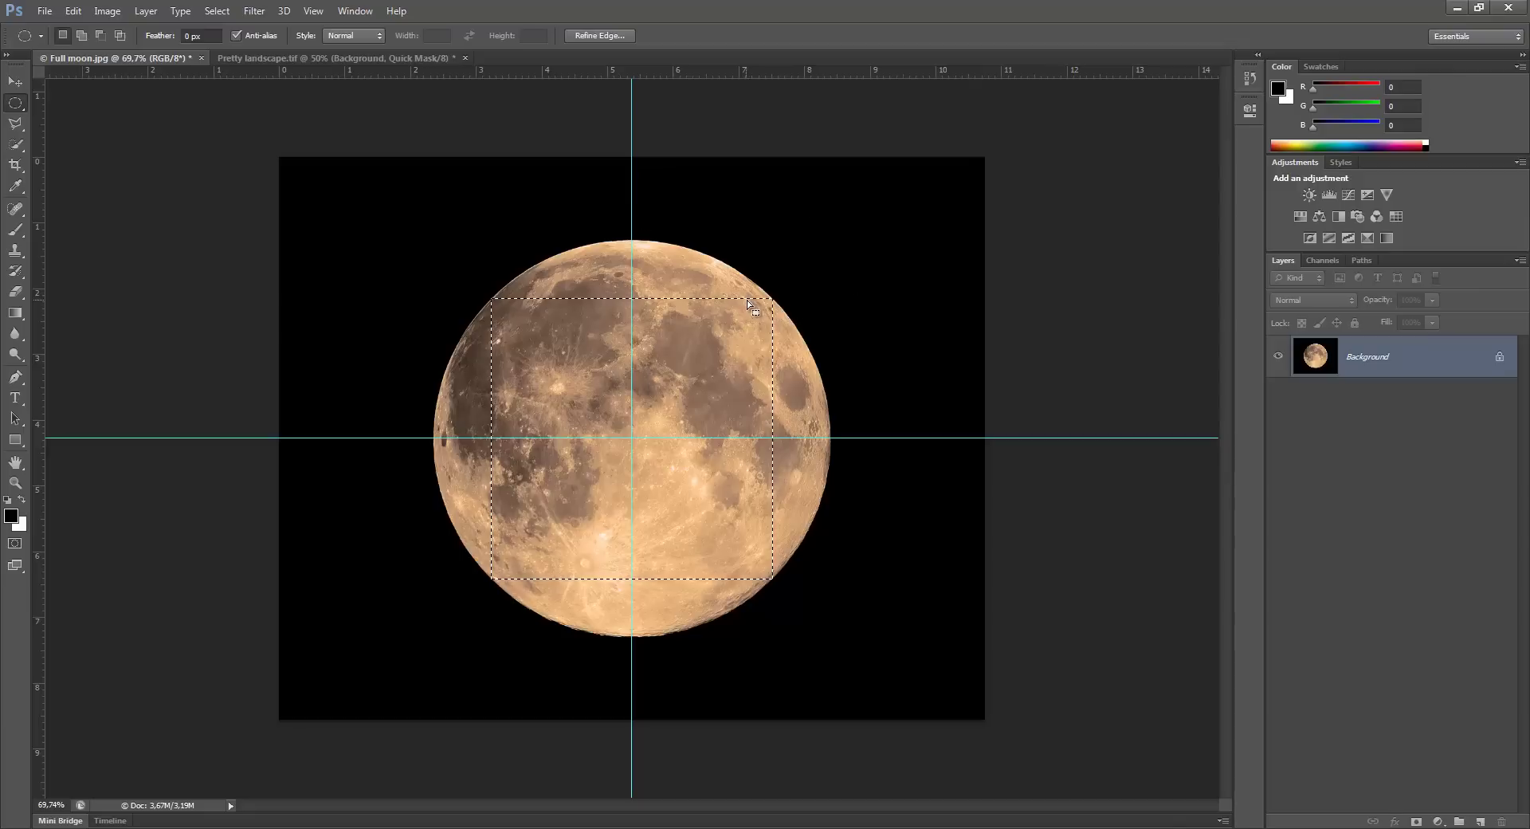
Step: Intersect with a small ellipse outside the square and dismiss the 'No pixels were selected' warning
key(shift+alt)
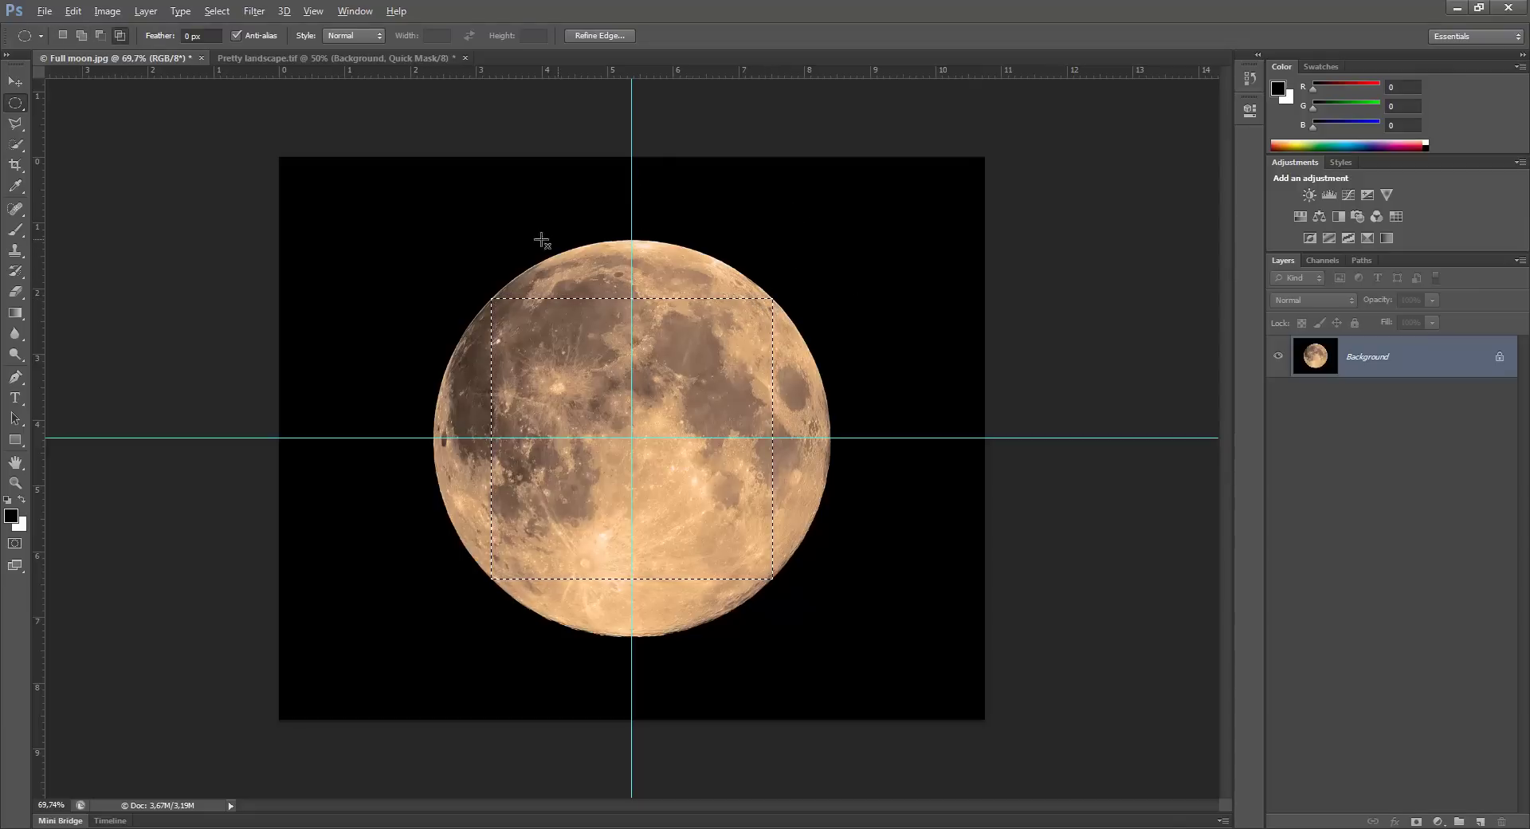
drag(420, 227, 468, 301)
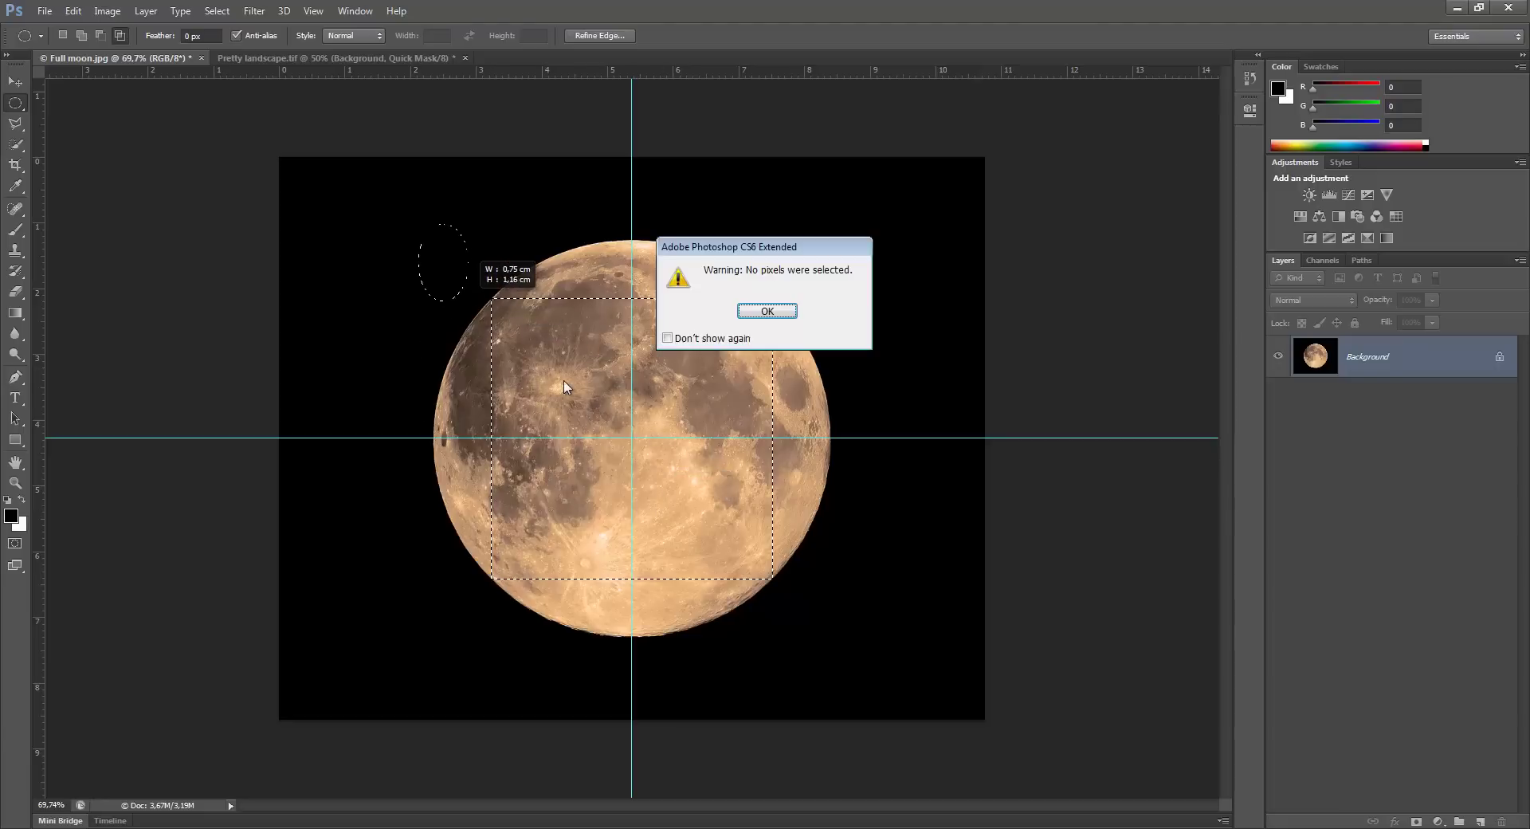
click(767, 312)
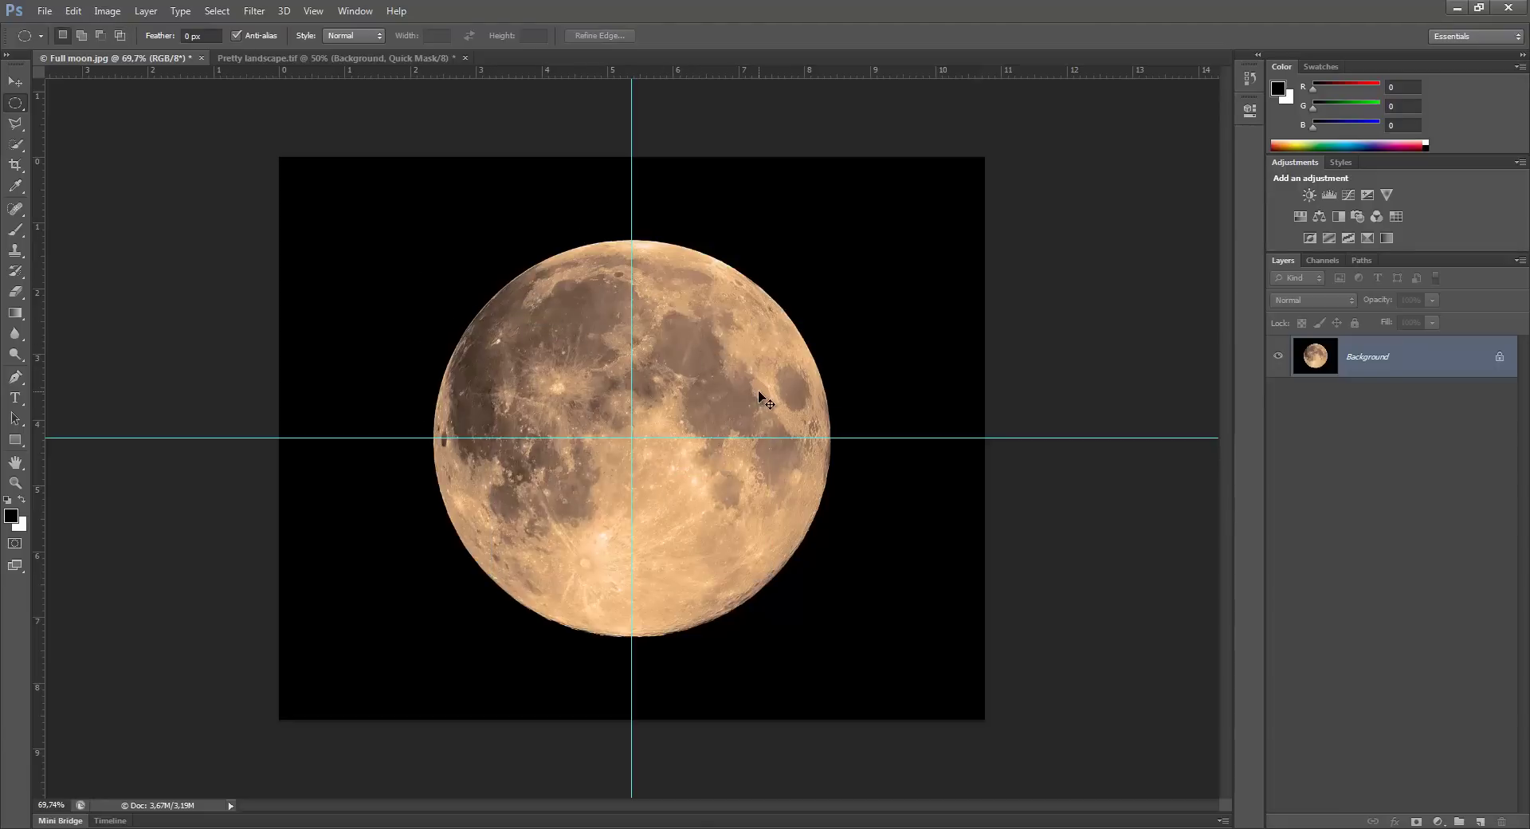
key(ctrl+z)
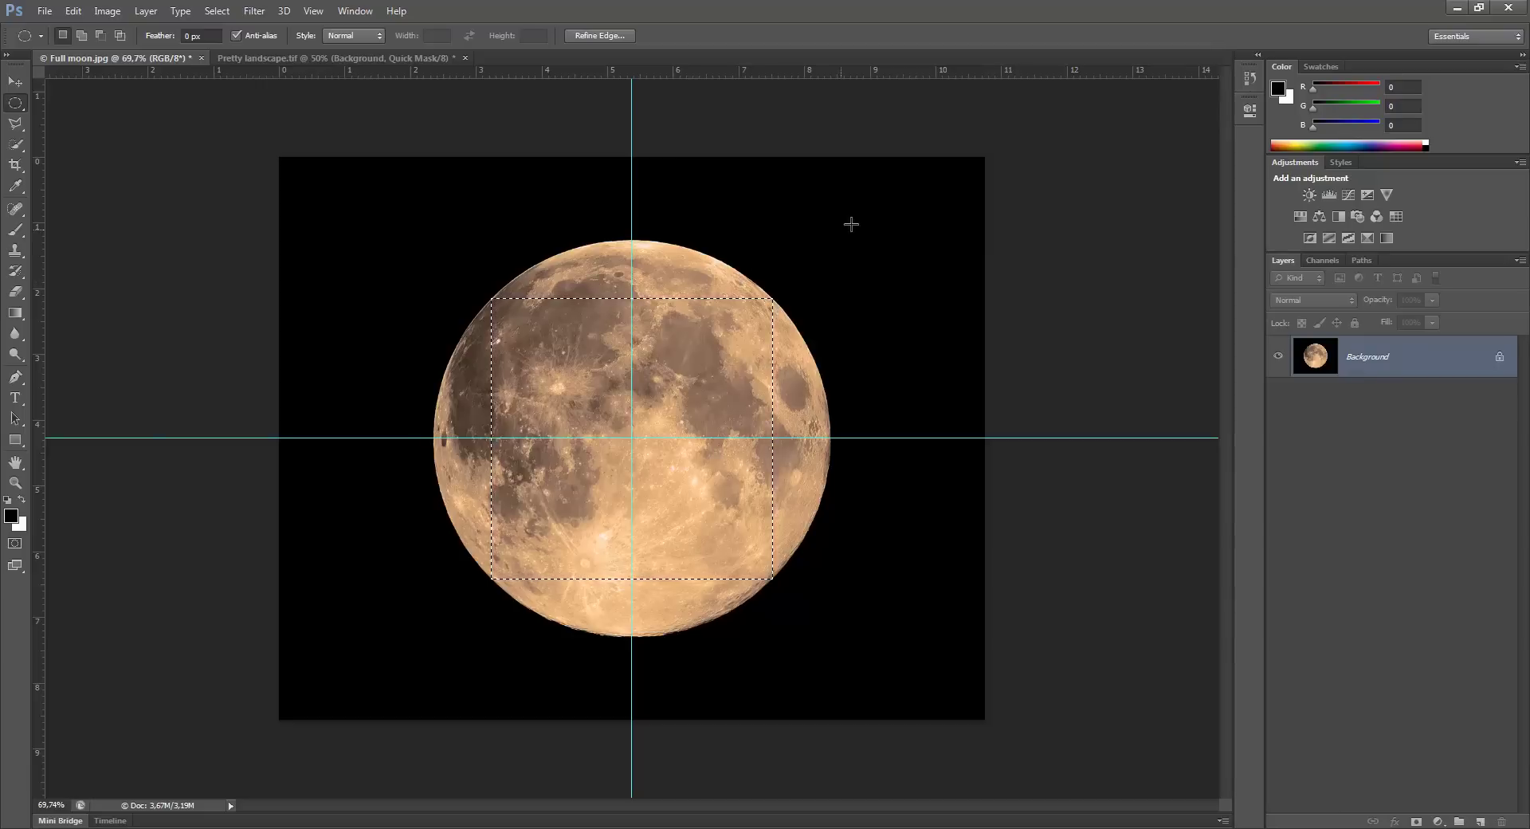
mouse_move(768, 237)
mouse_down()
mouse_move(976, 483)
mouse_move(1137, 489)
mouse_move(973, 392)
mouse_move(990, 434)
mouse_move(929, 344)
mouse_move(821, 335)
mouse_move(701, 415)
mouse_move(828, 342)
mouse_move(961, 345)
mouse_move(1000, 413)
mouse_move(1110, 510)
mouse_move(905, 314)
mouse_move(1179, 457)
mouse_move(1116, 259)
mouse_move(1124, 492)
mouse_move(1052, 446)
mouse_move(1126, 447)
mouse_move(1071, 550)
mouse_move(989, 423)
mouse_move(1041, 393)
mouse_move(1057, 444)
mouse_up()
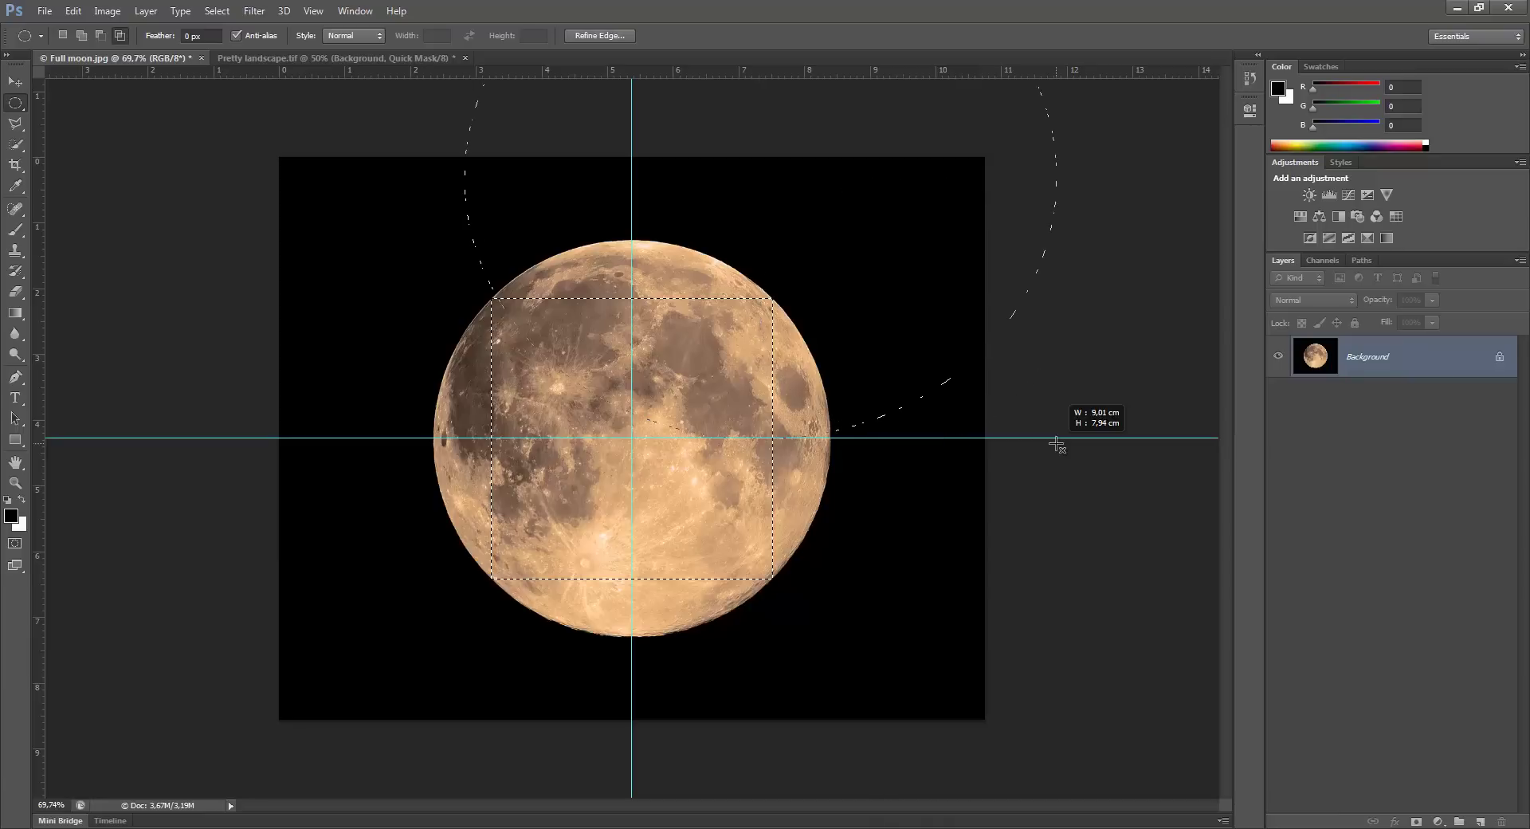
mouse_move(1056, 444)
mouse_down()
mouse_move(918, 294)
mouse_move(1054, 372)
mouse_move(891, 455)
mouse_move(765, 459)
mouse_move(1060, 430)
mouse_up()
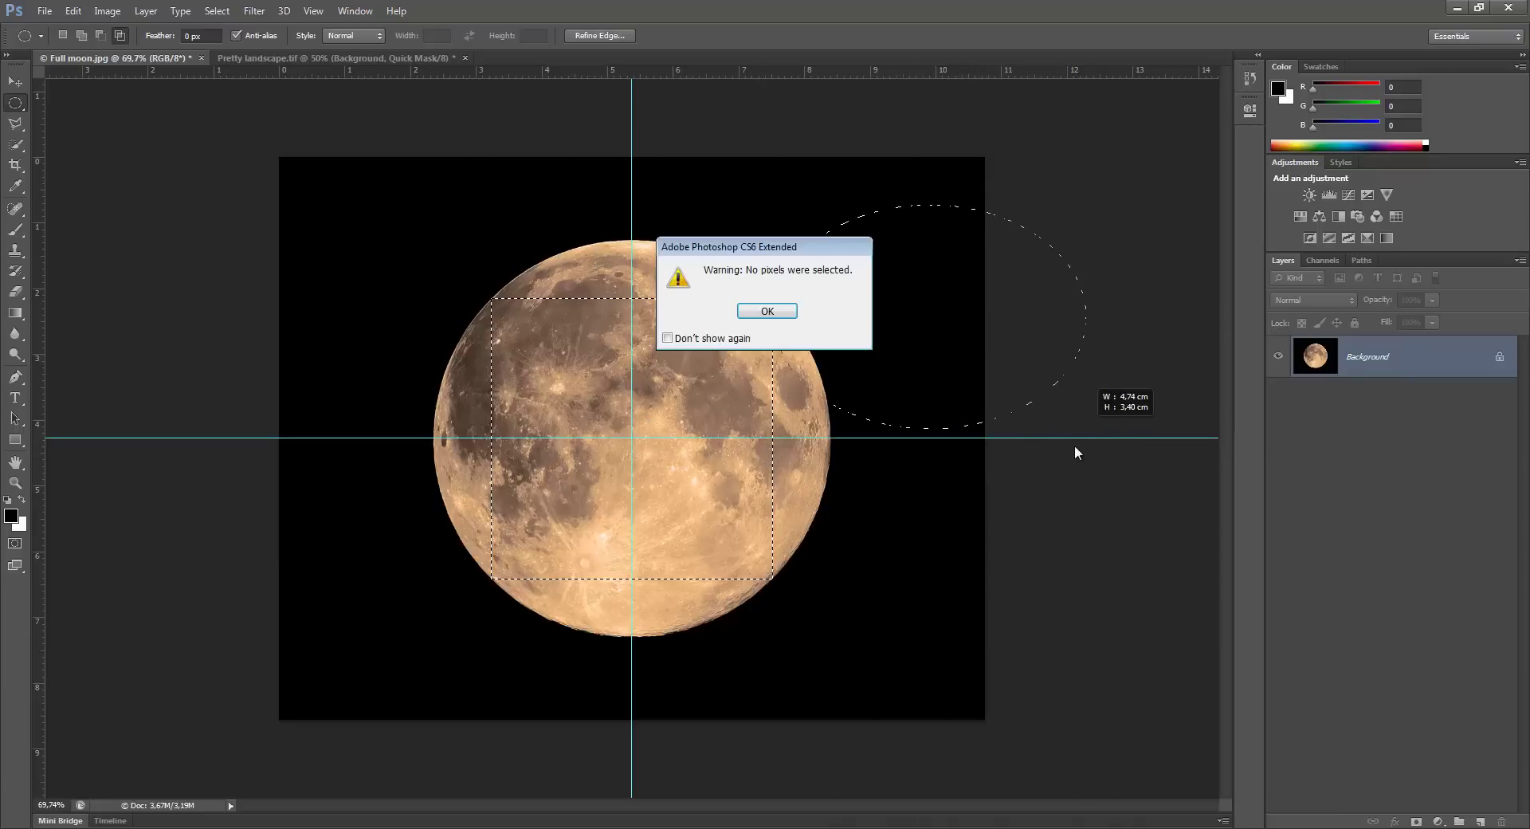
click(767, 311)
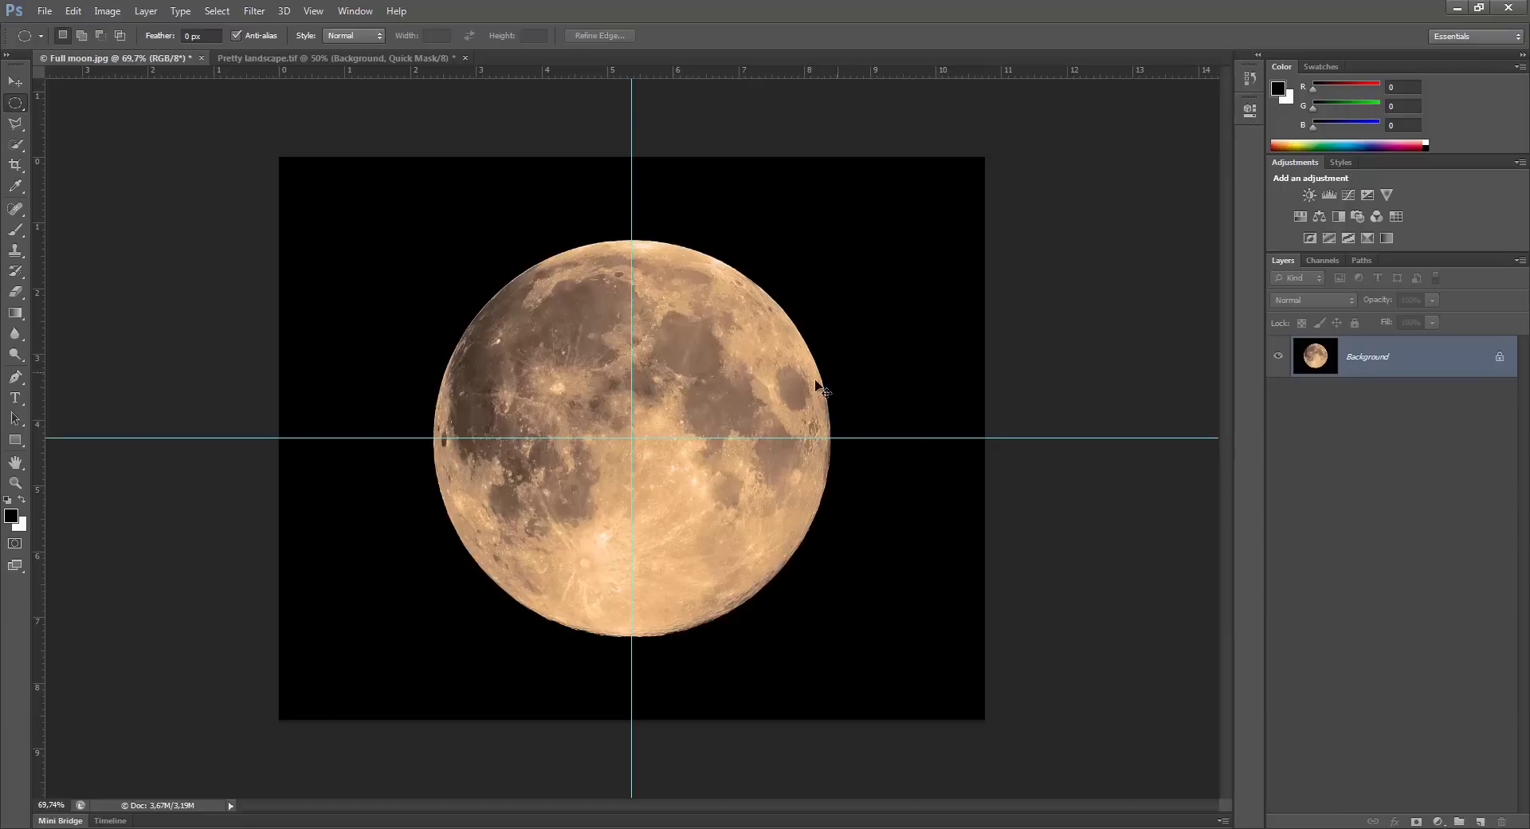
key(ctrl+alt+z)
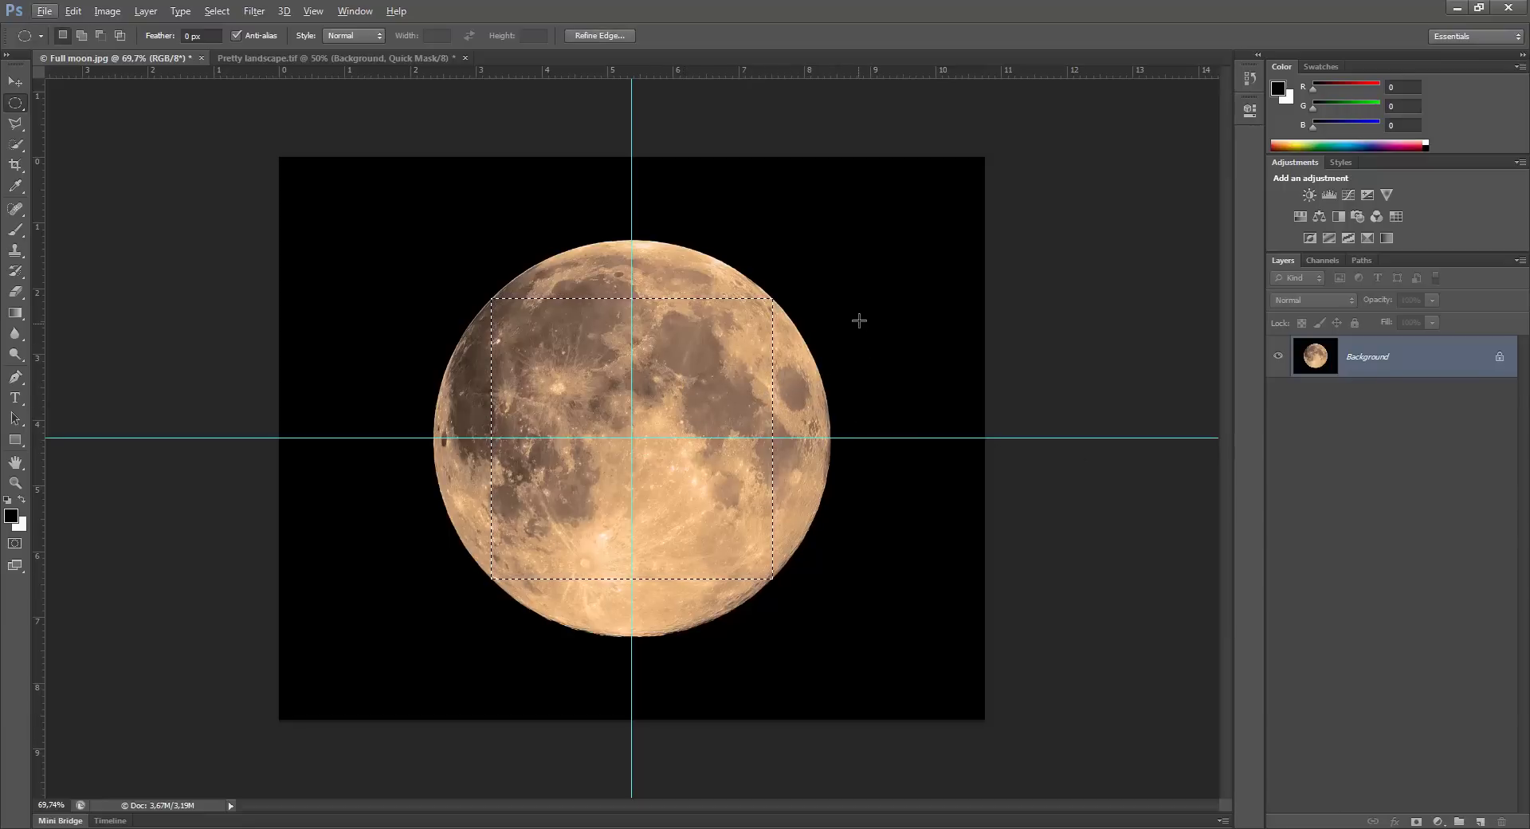
Step: Intersect the square with a roughly 7.5 cm circle centred on the guide intersection
key(shift)
key(shift)
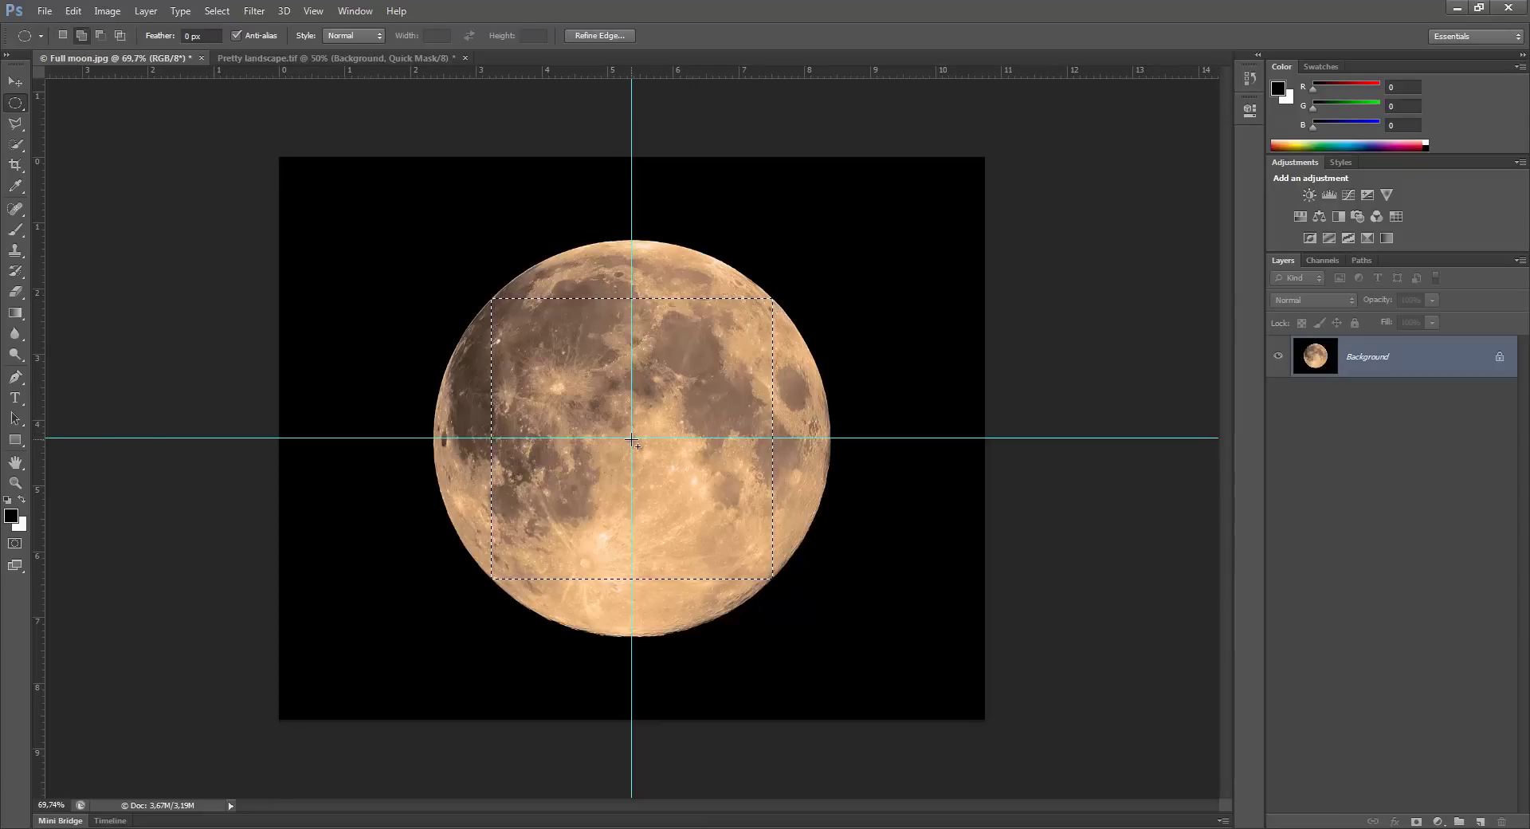
key(alt)
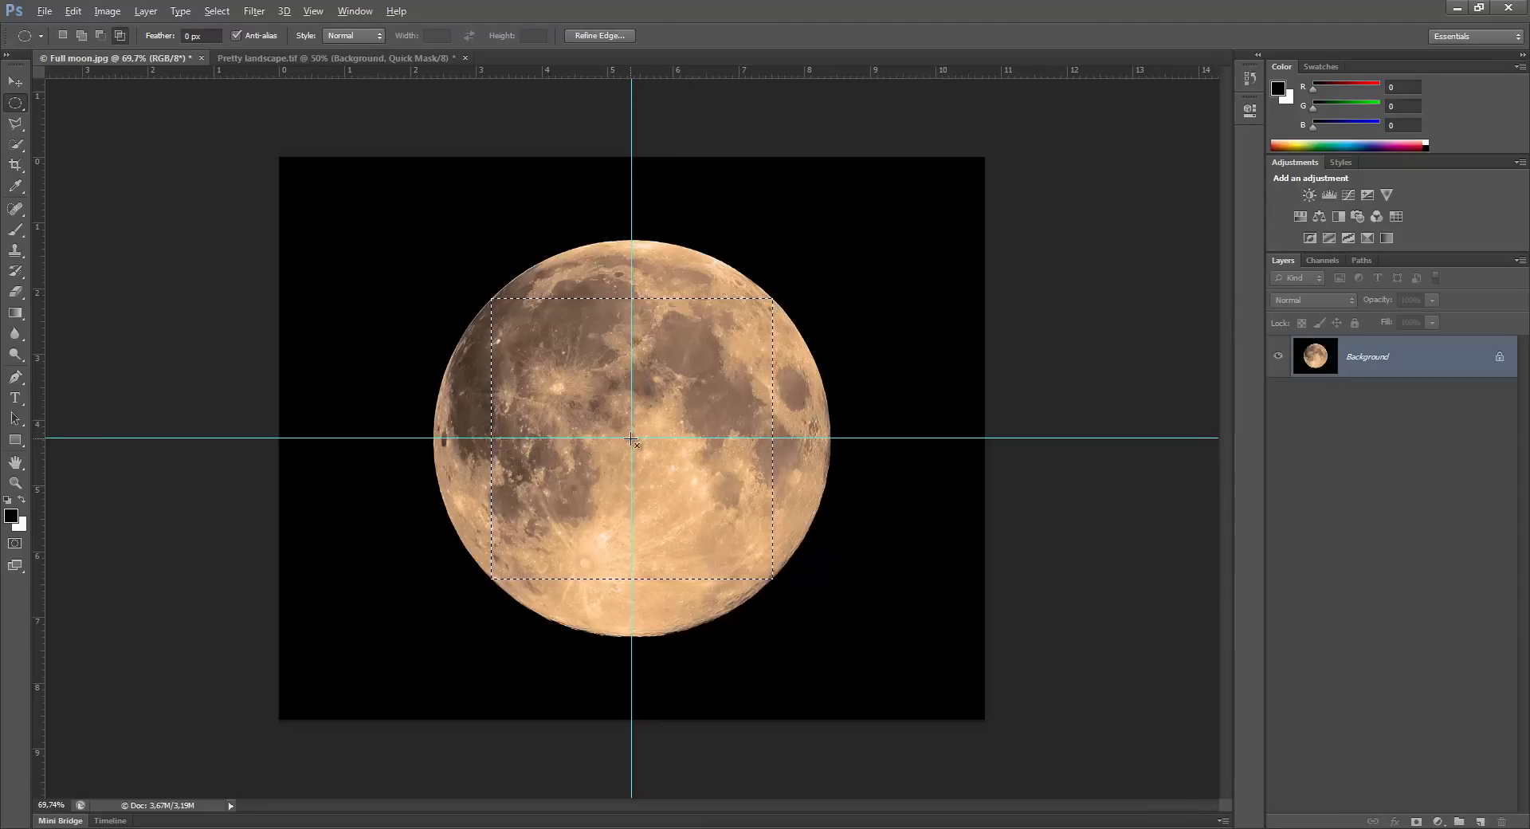
mouse_move(631, 437)
mouse_down()
mouse_move(739, 520)
mouse_move(501, 300)
mouse_move(615, 455)
mouse_move(878, 658)
mouse_move(675, 486)
mouse_move(606, 380)
mouse_move(881, 685)
mouse_move(932, 717)
mouse_move(858, 661)
mouse_move(899, 686)
mouse_up()
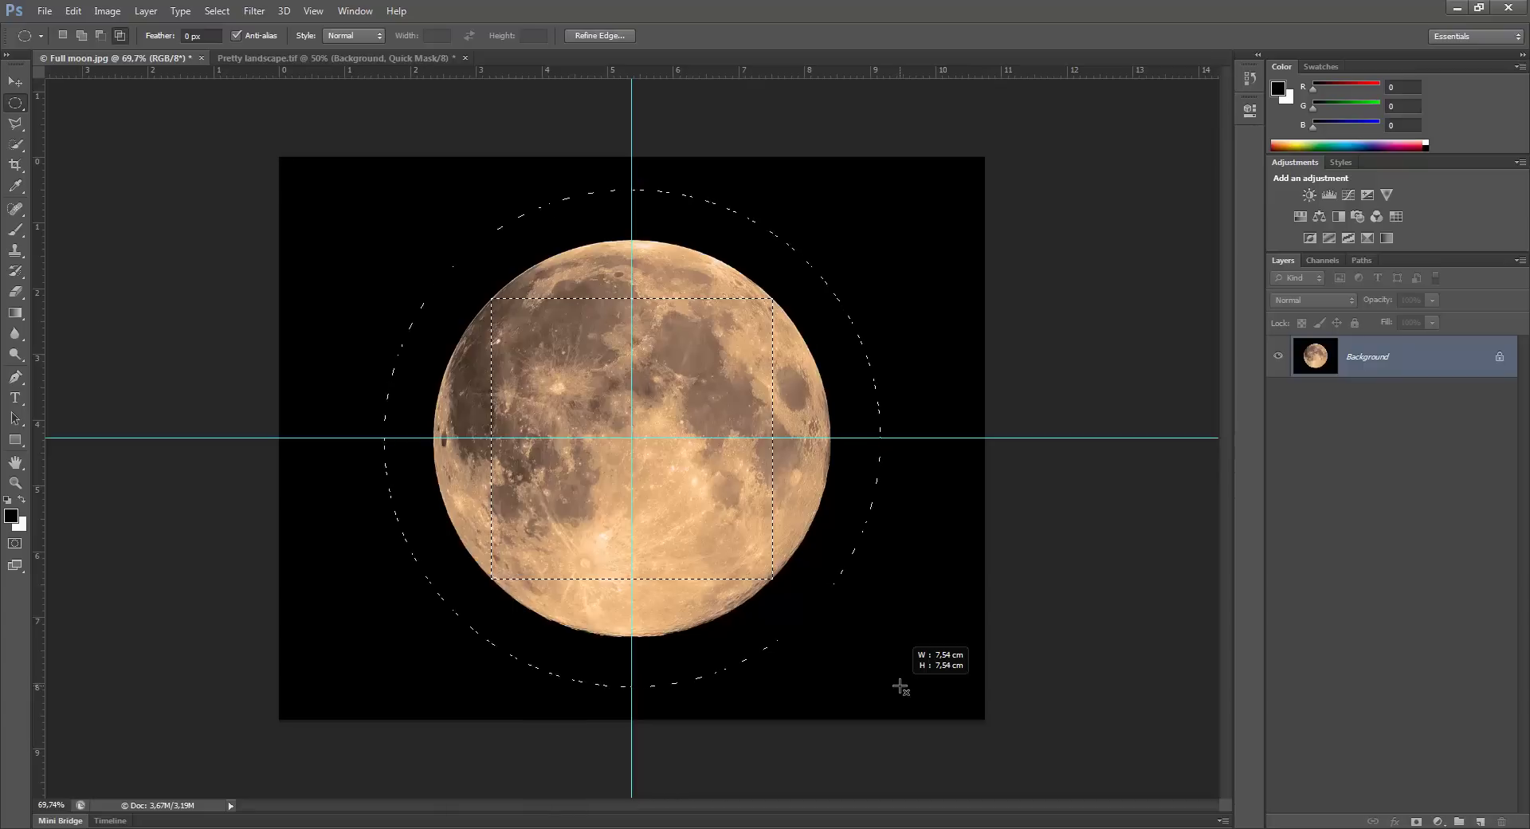
drag(898, 686, 834, 625)
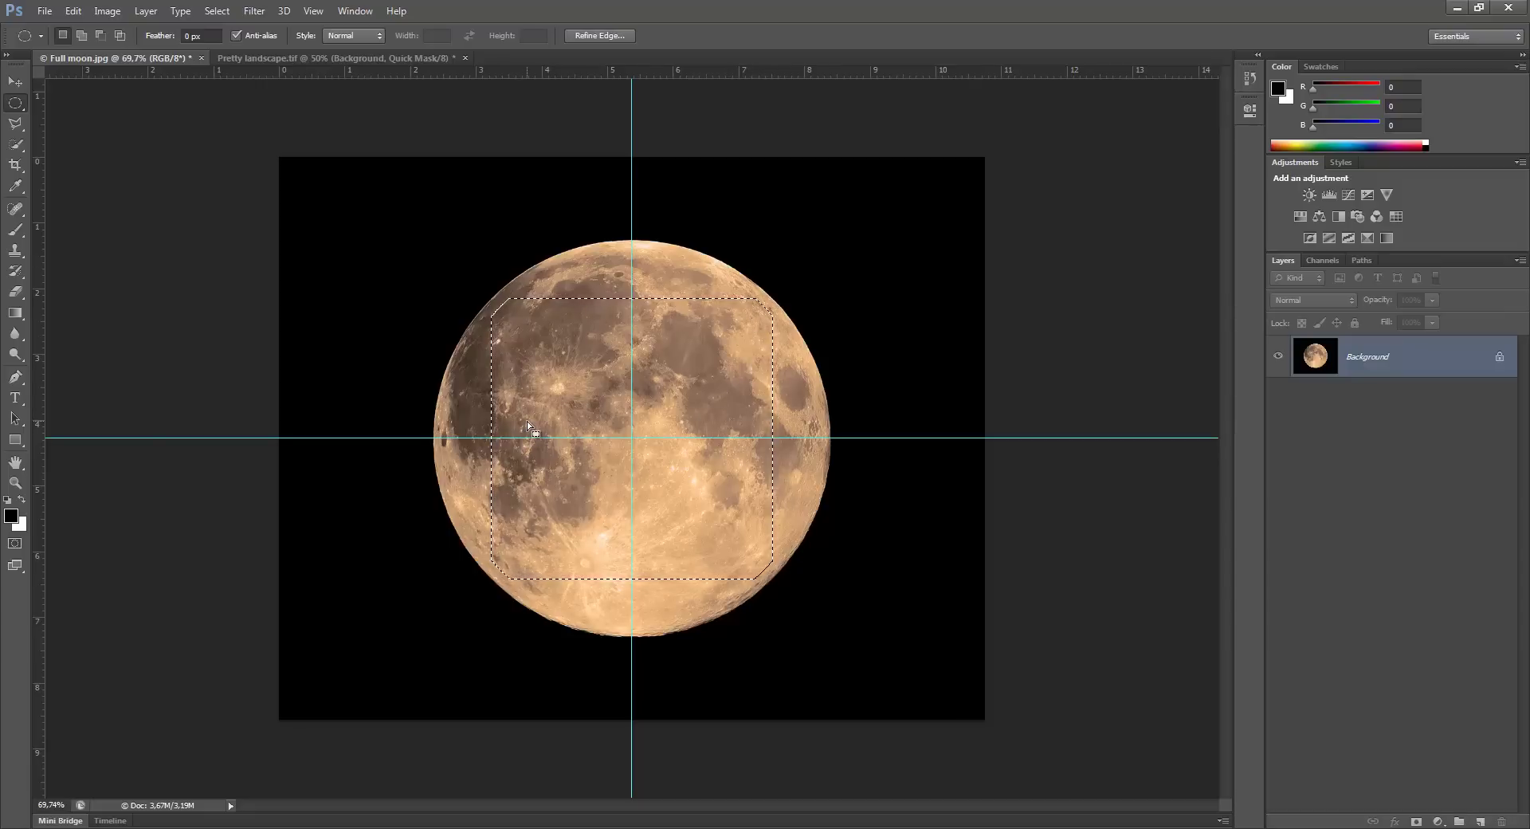
Step: Undo the circle intersection and hold Shift+Alt for Intersect mode
key(ctrl+z)
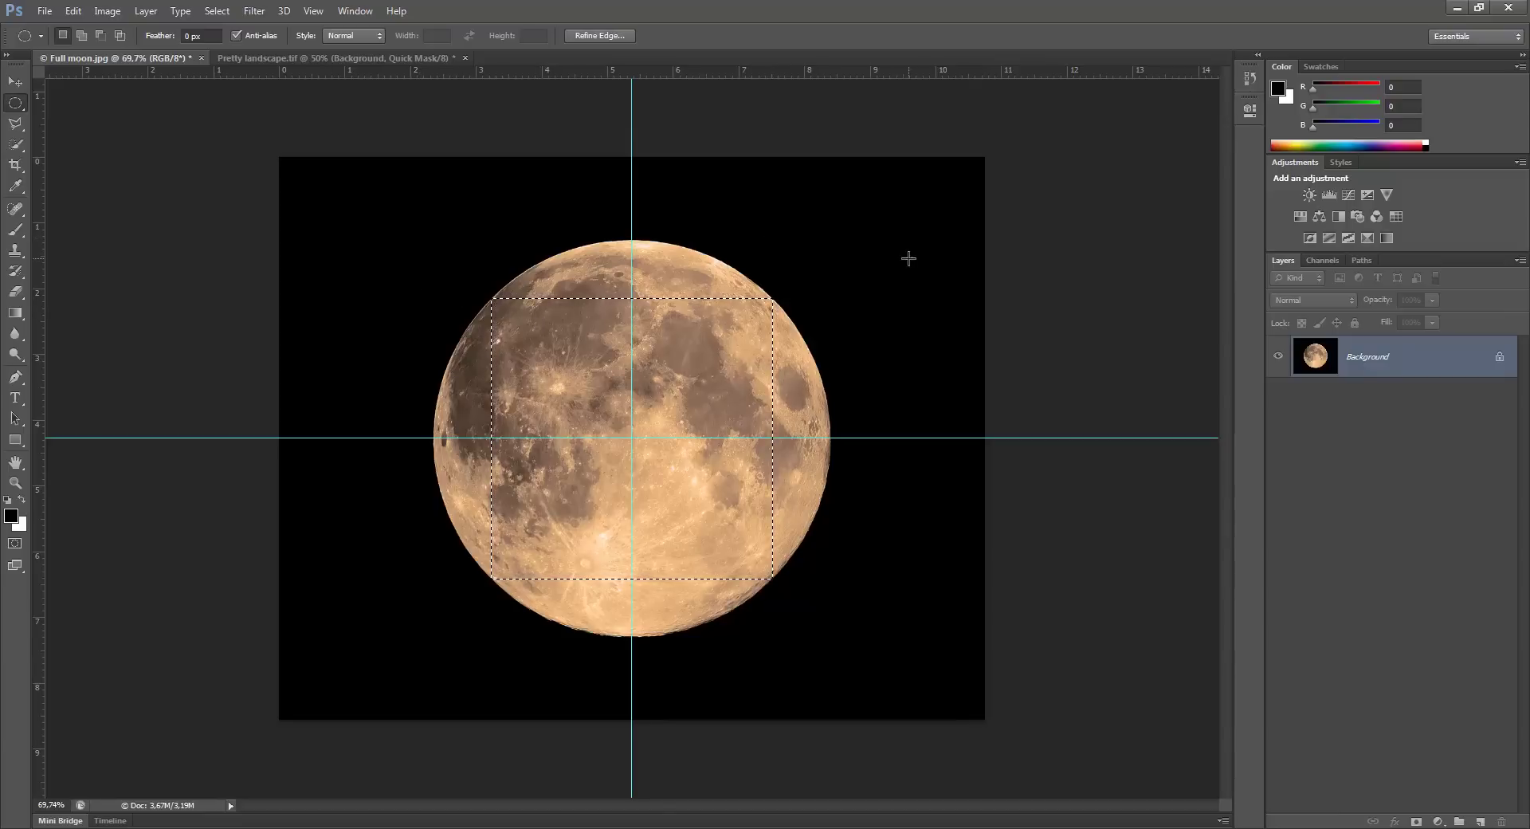
key(shift)
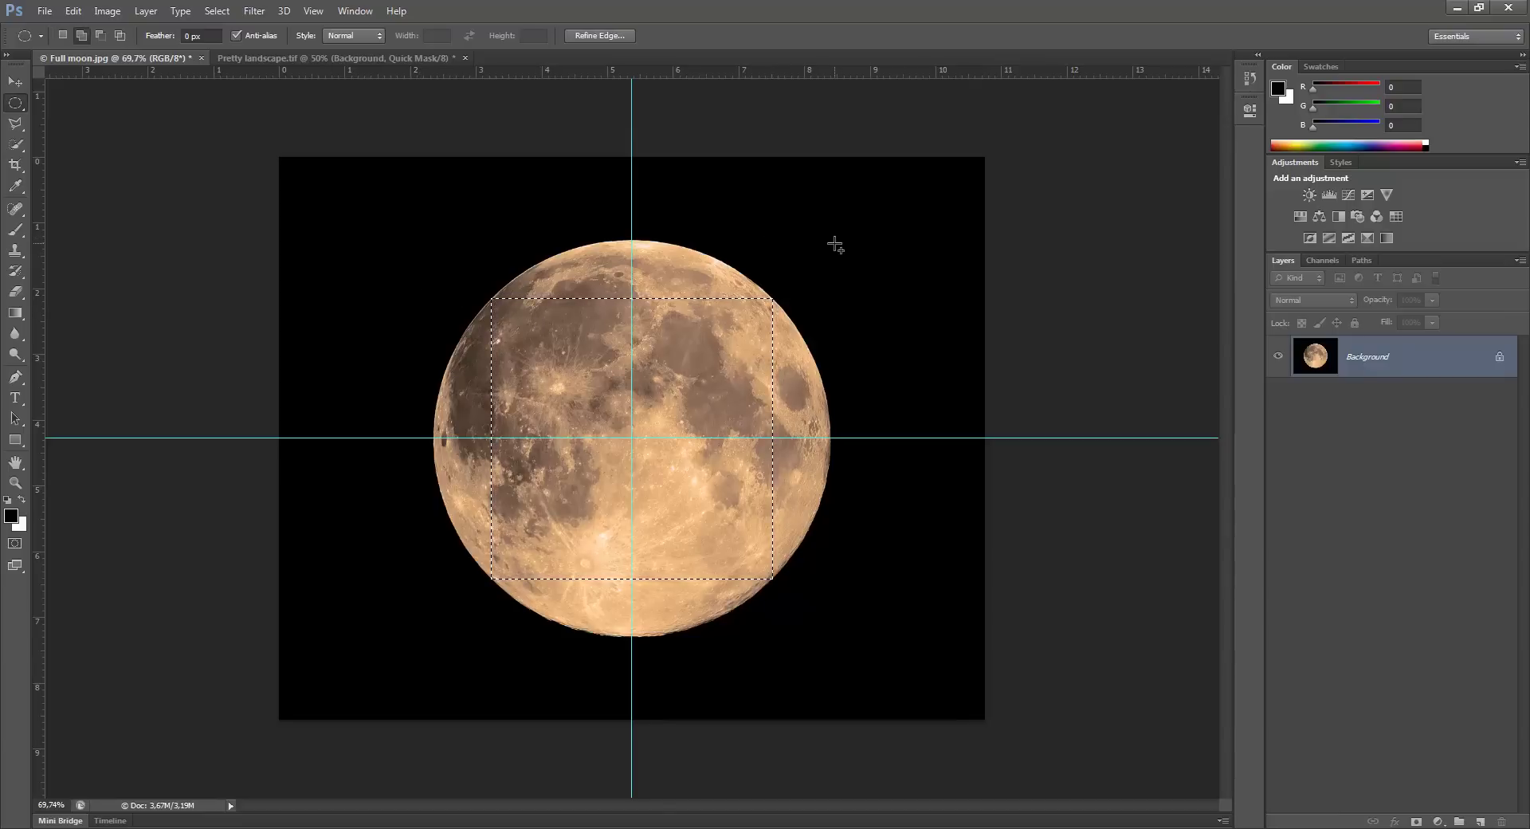
key(alt)
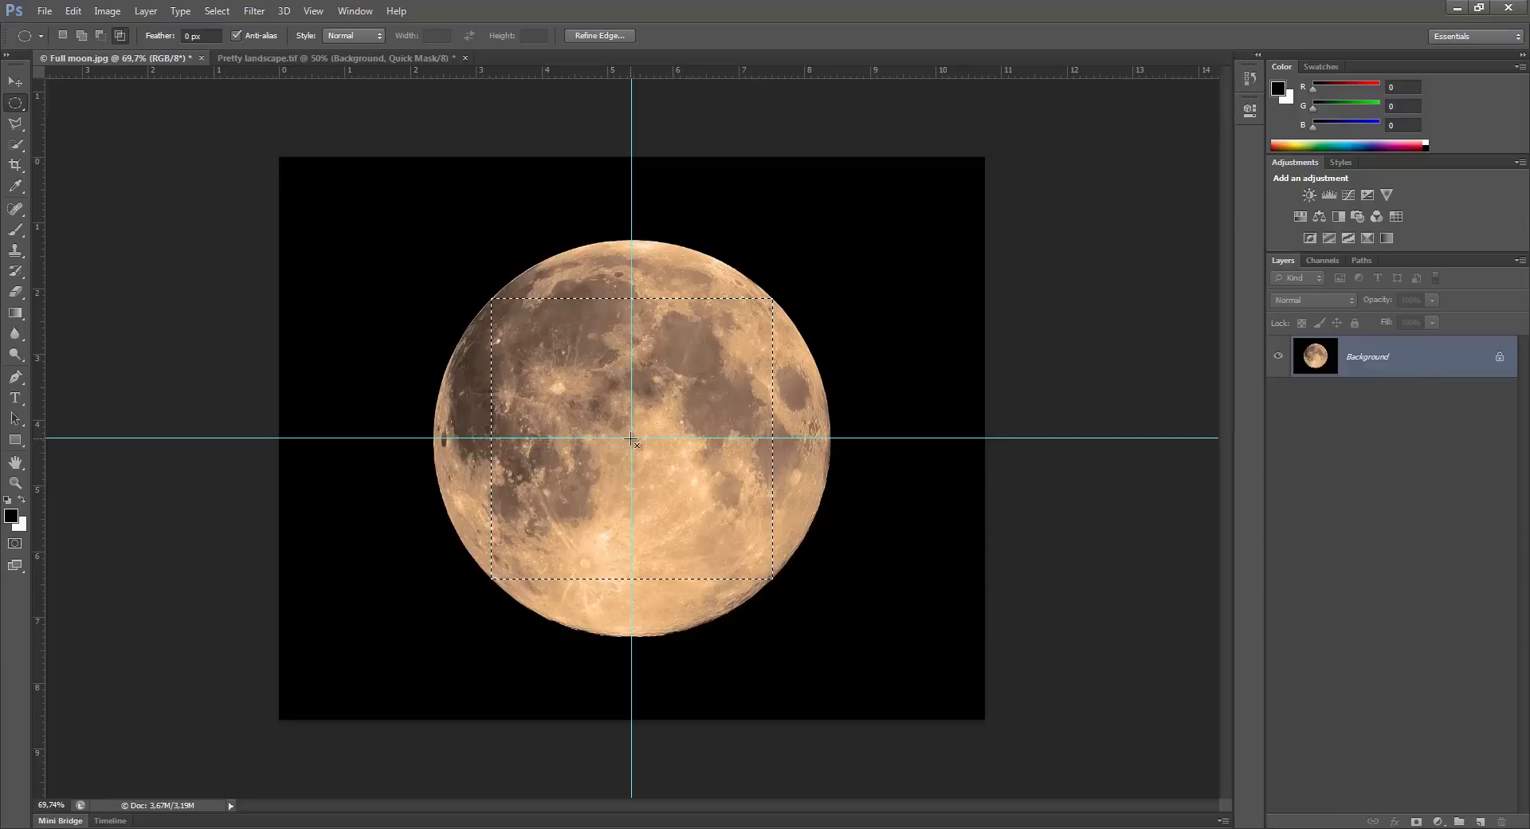
Step: Drag a 5.80 cm circle from the guide intersection, rounding the square's corners
drag(631, 438, 747, 550)
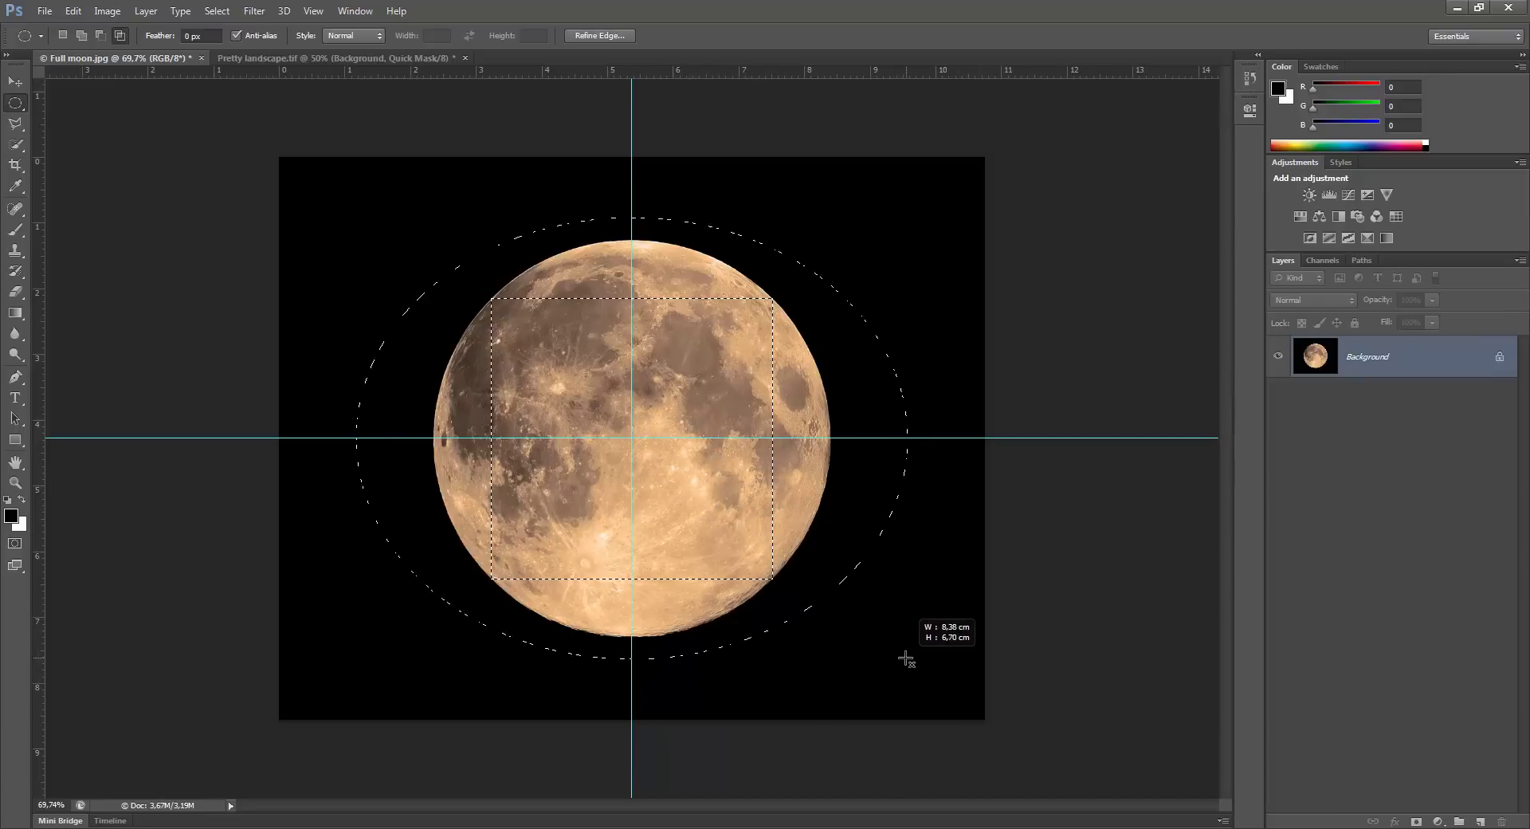
drag(747, 550, 875, 646)
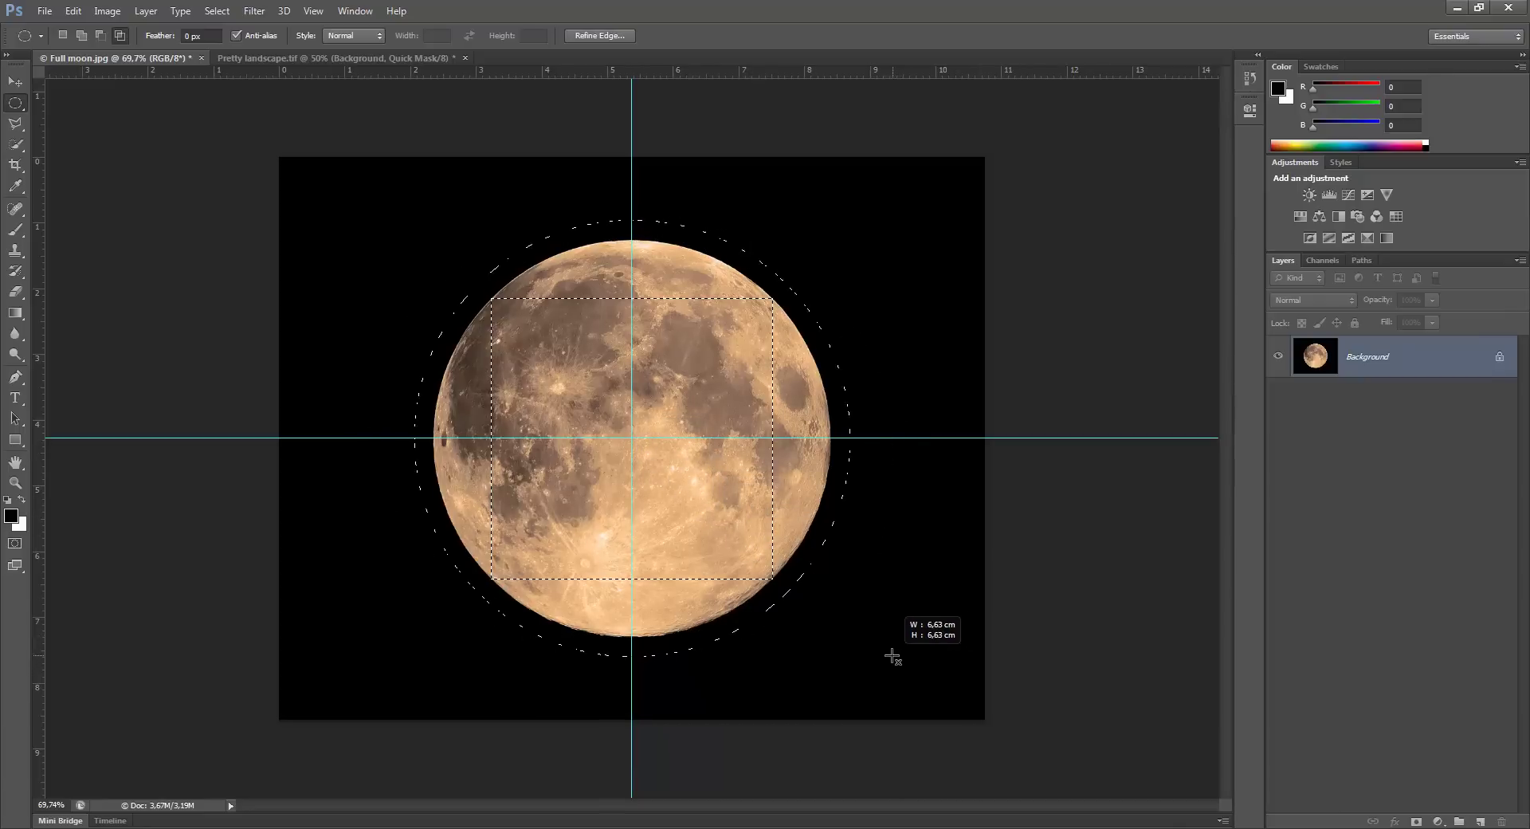
drag(875, 645, 843, 629)
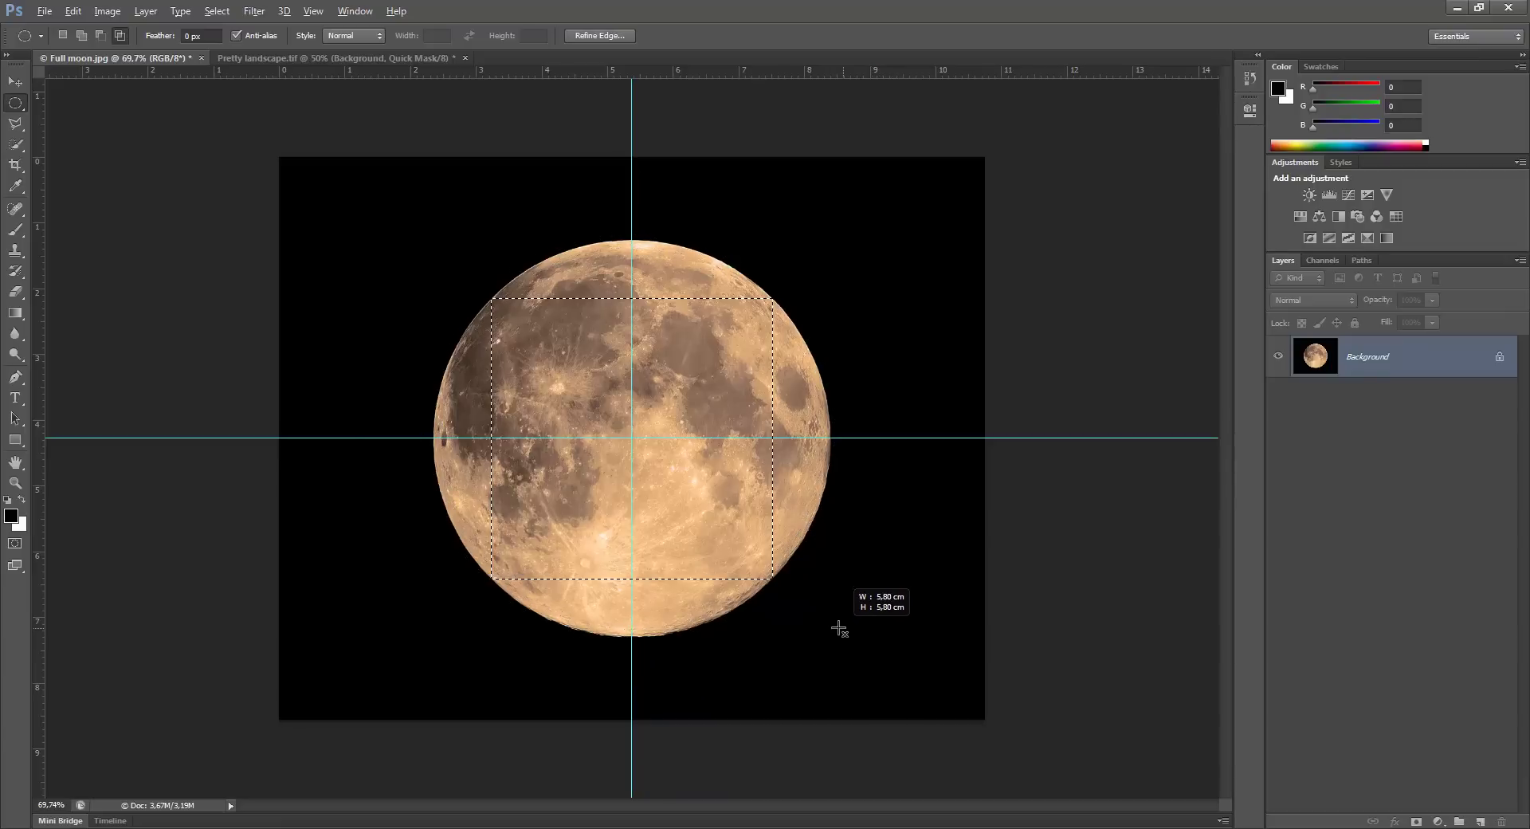
drag(842, 629, 837, 625)
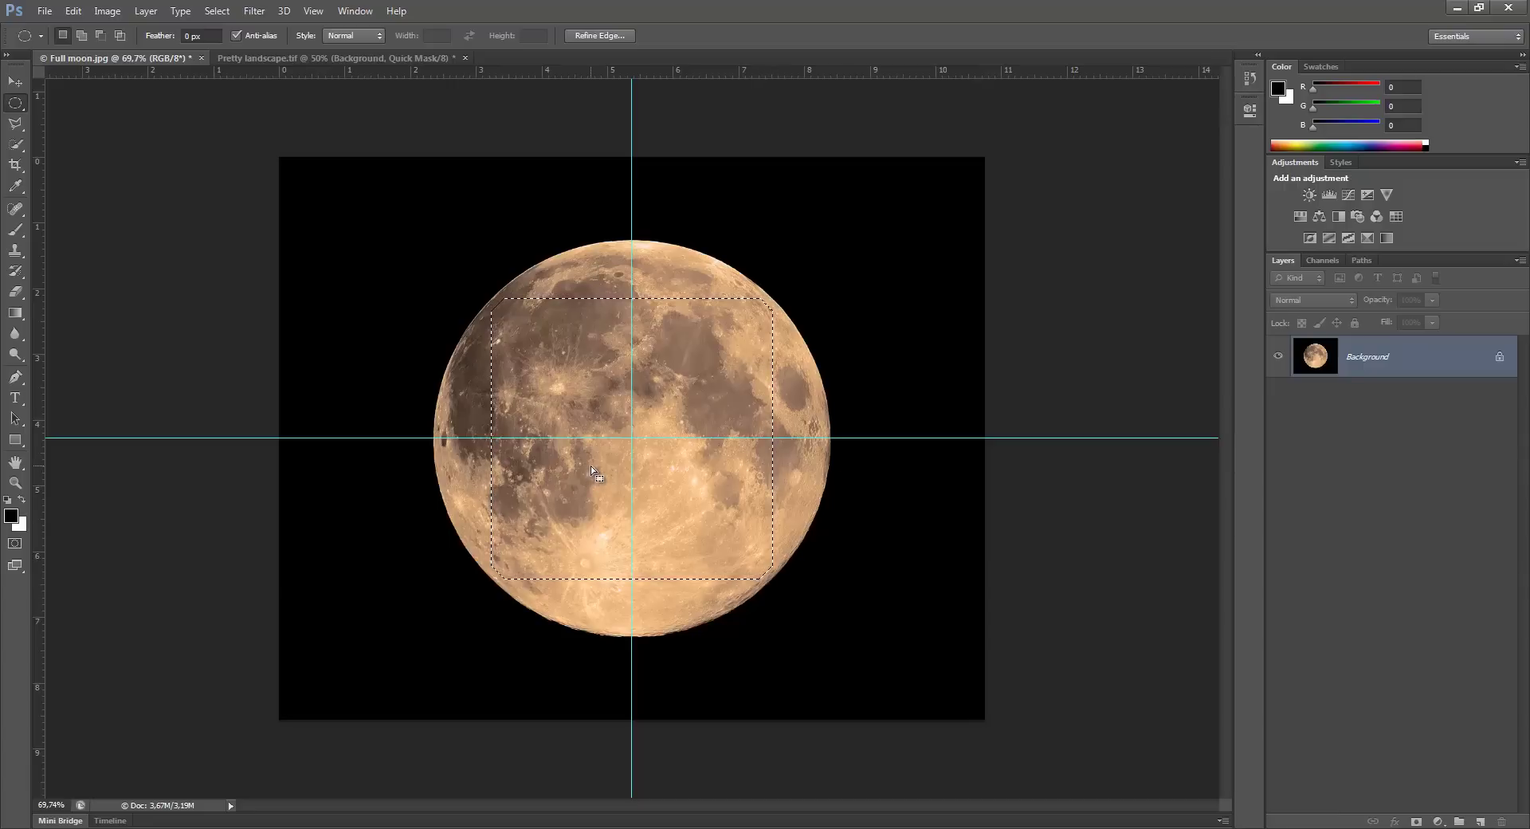
Step: Turn on Quick Mask mode with Q so only the rounded square stays untinted
key(q)
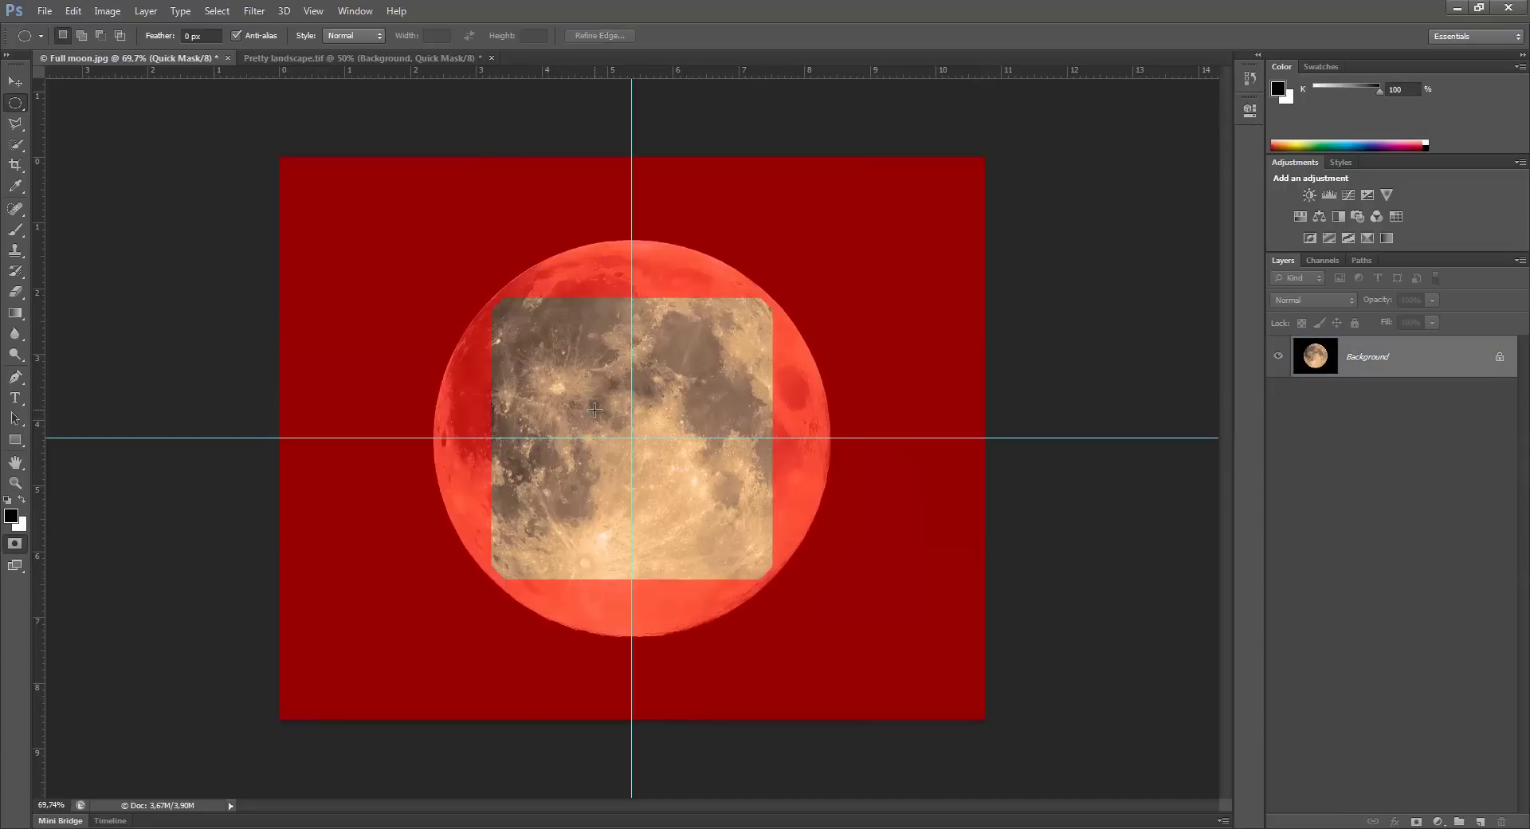